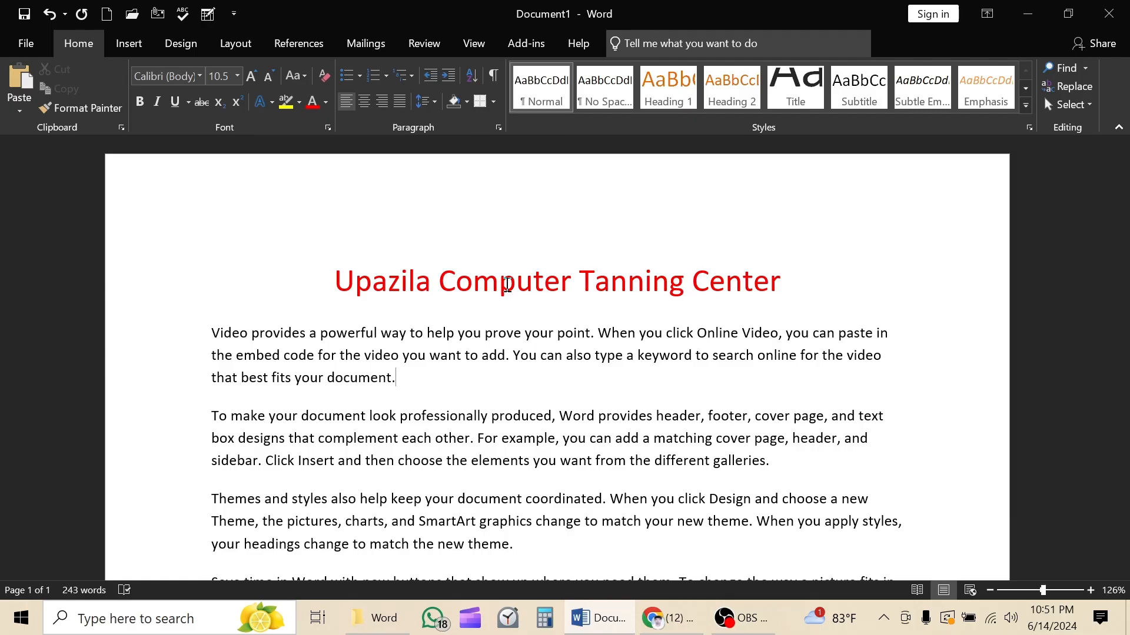
# Step: Search the document for the word "to" and review its highlighted occurrences in the text
pyautogui.click(1057, 70)
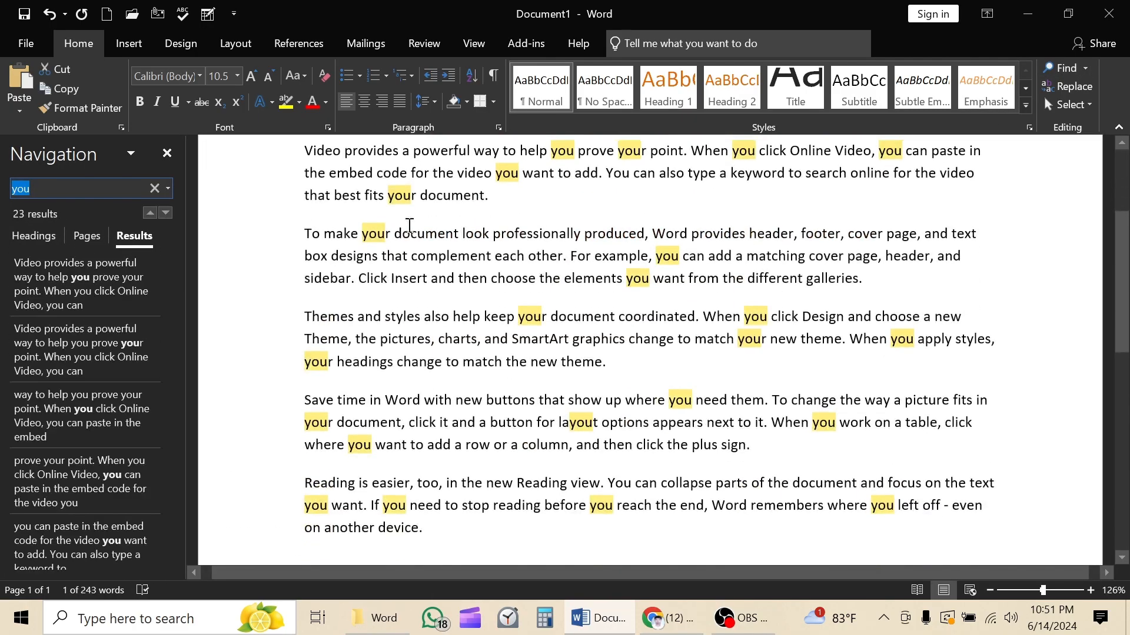
pyautogui.press('BackSpace')
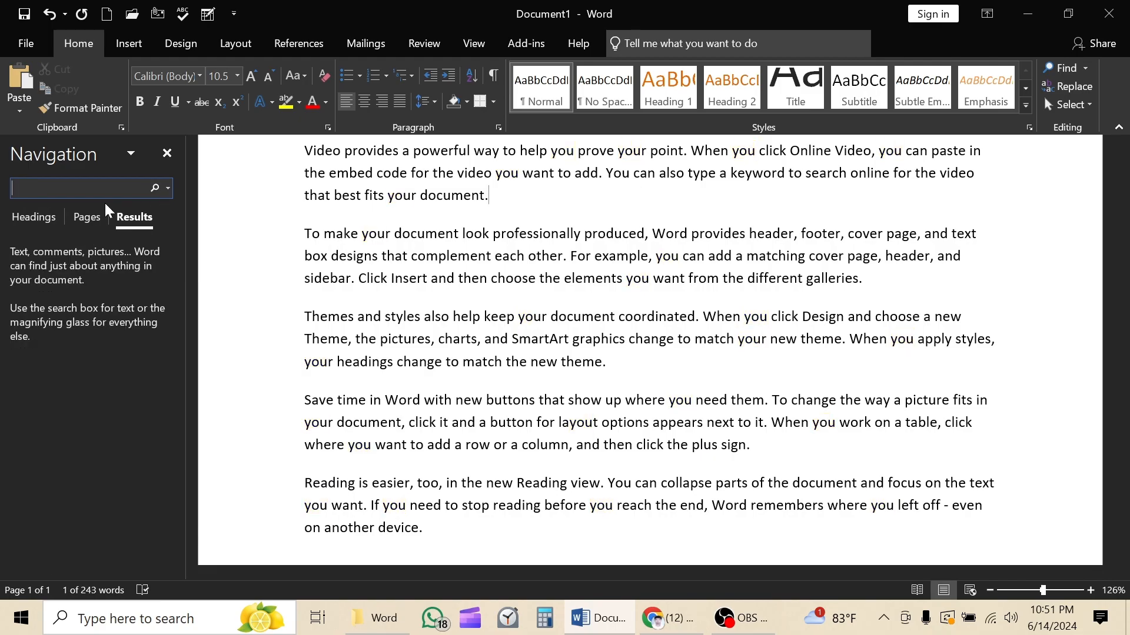
pyautogui.scroll(3, 422, 280)
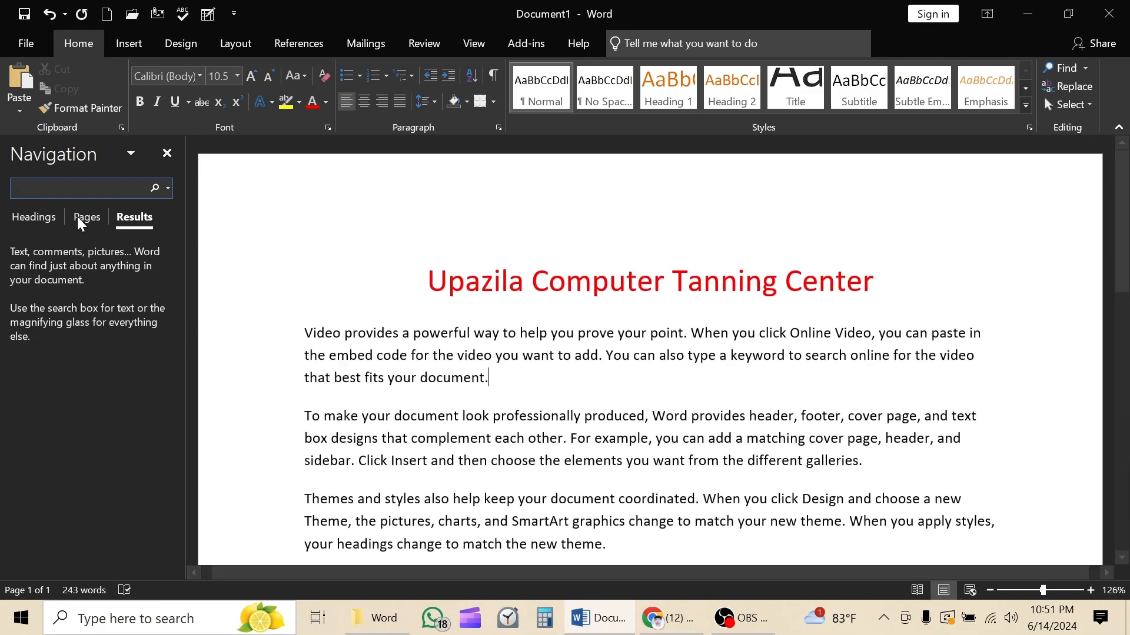
pyautogui.write('to')
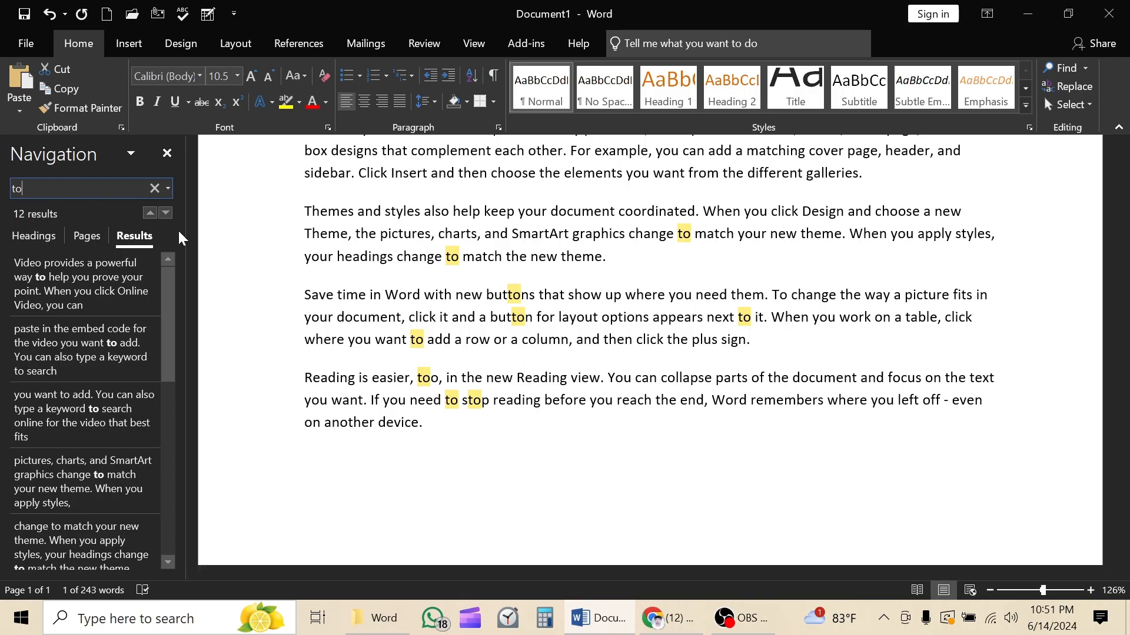
pyautogui.scroll(2, 722, 346)
pyautogui.scroll(2, 722, 346)
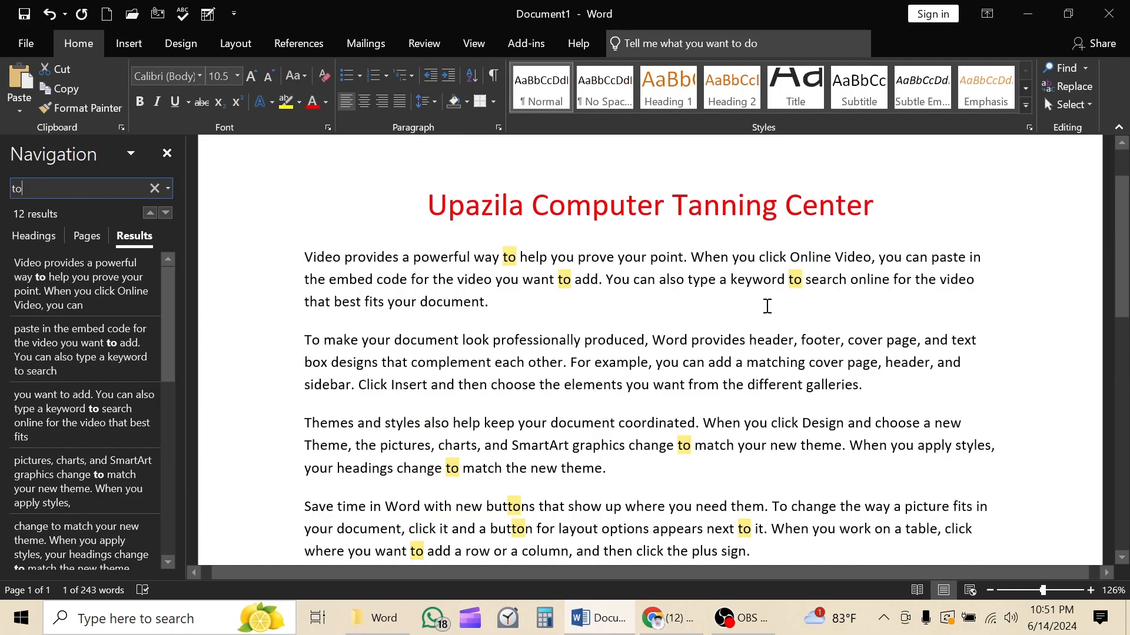
pyautogui.click(800, 281)
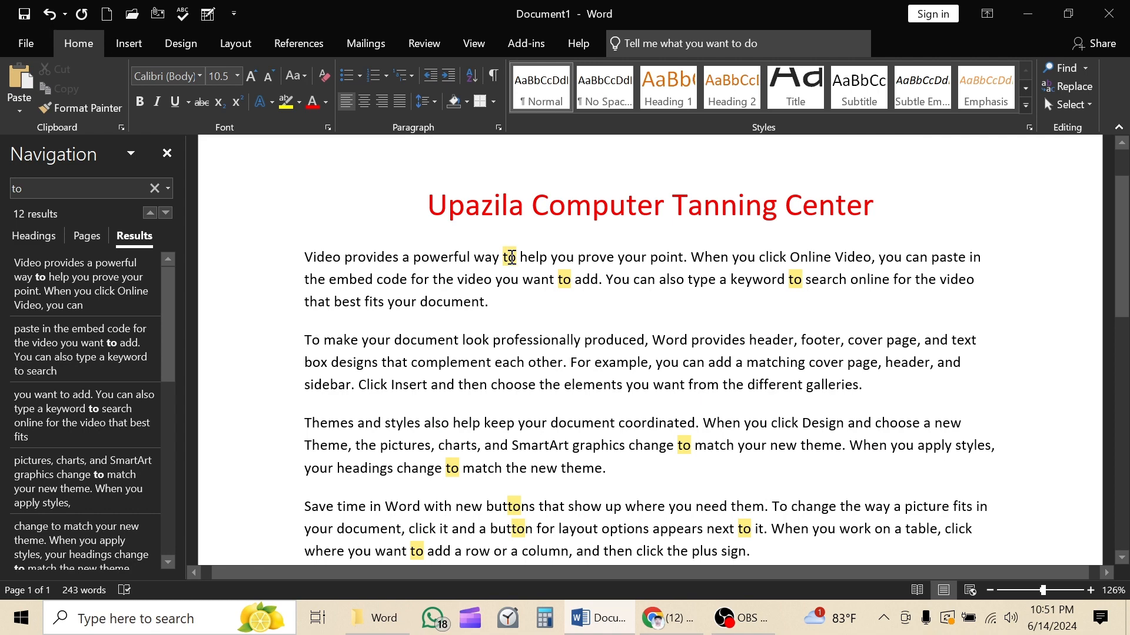
# Step: Search the document for "your" instead and look through the highlighted occurrences
pyautogui.click(81, 193)
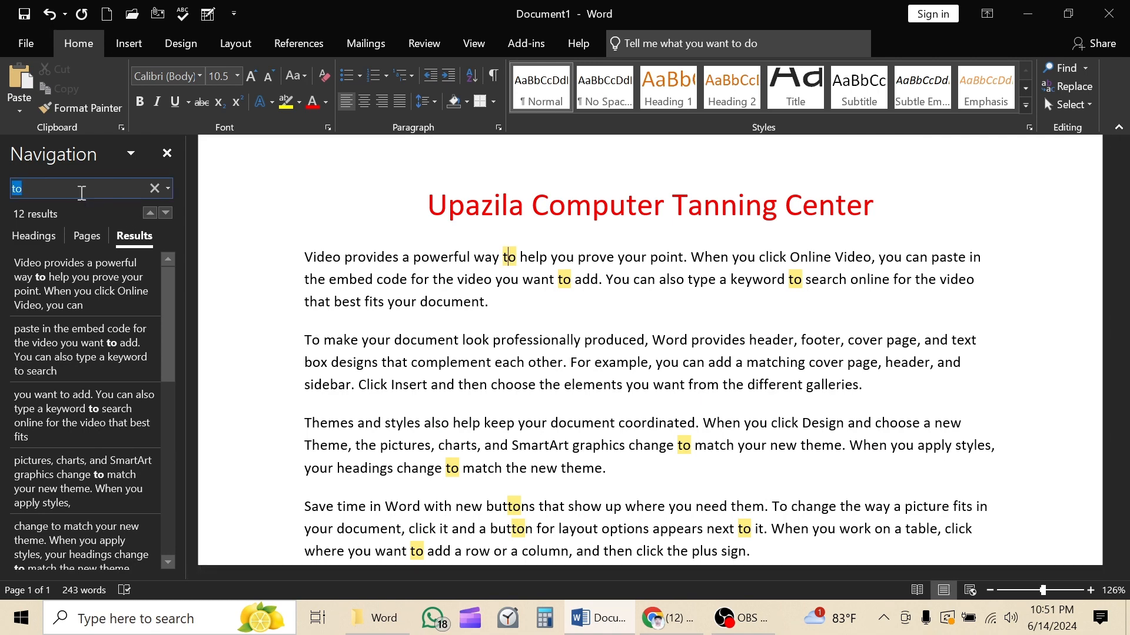
pyautogui.press('BackSpace')
pyautogui.write('your')
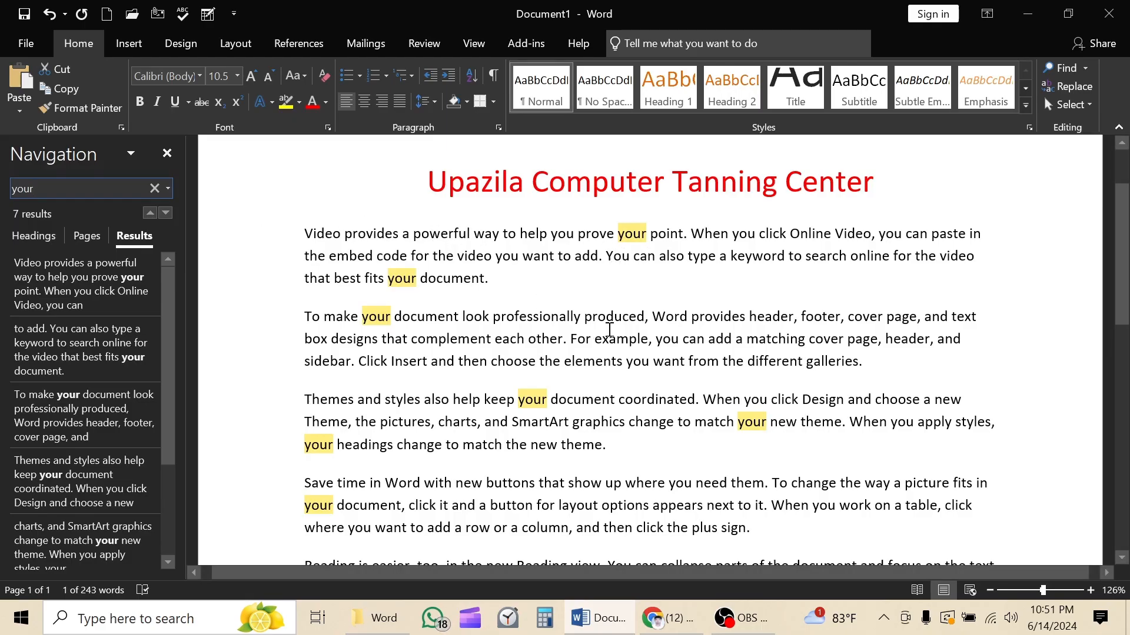
pyautogui.scroll(-3, 609, 330)
pyautogui.scroll(-2, 610, 330)
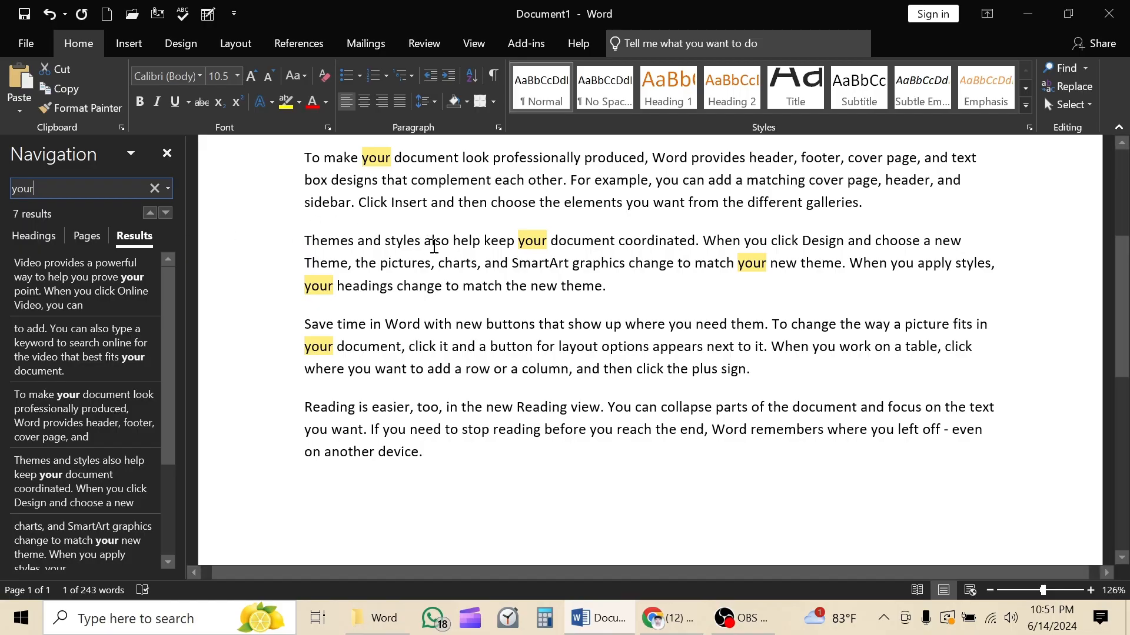
pyautogui.scroll(5, 535, 260)
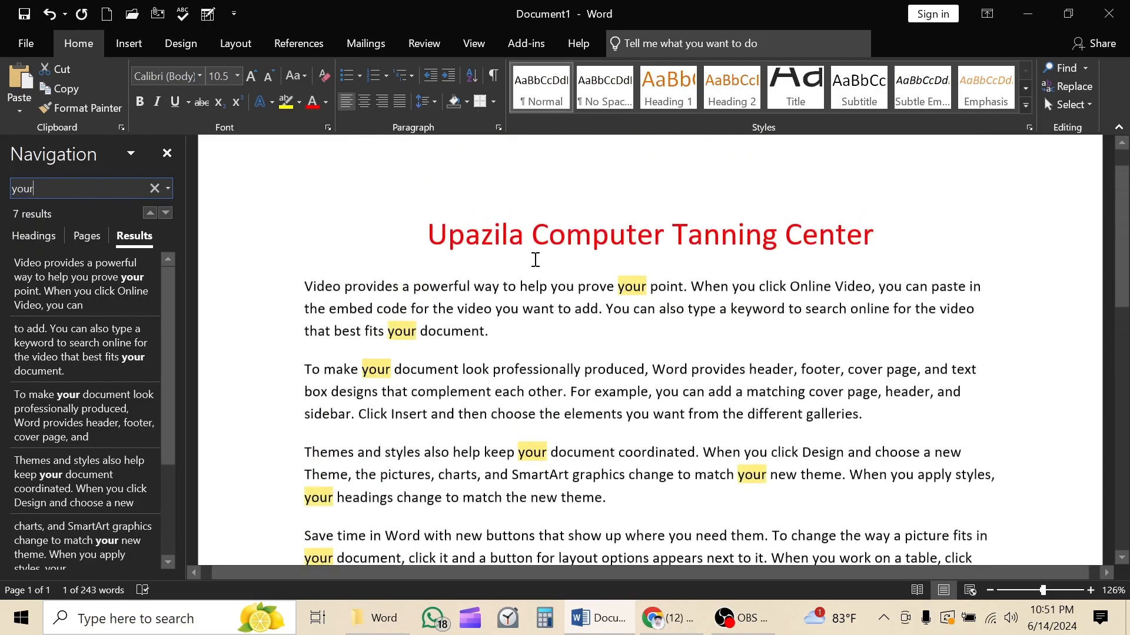
# Step: Search the document for "to" again and check where it occurs in the paragraphs
pyautogui.hotkey('ctrl', 'h')
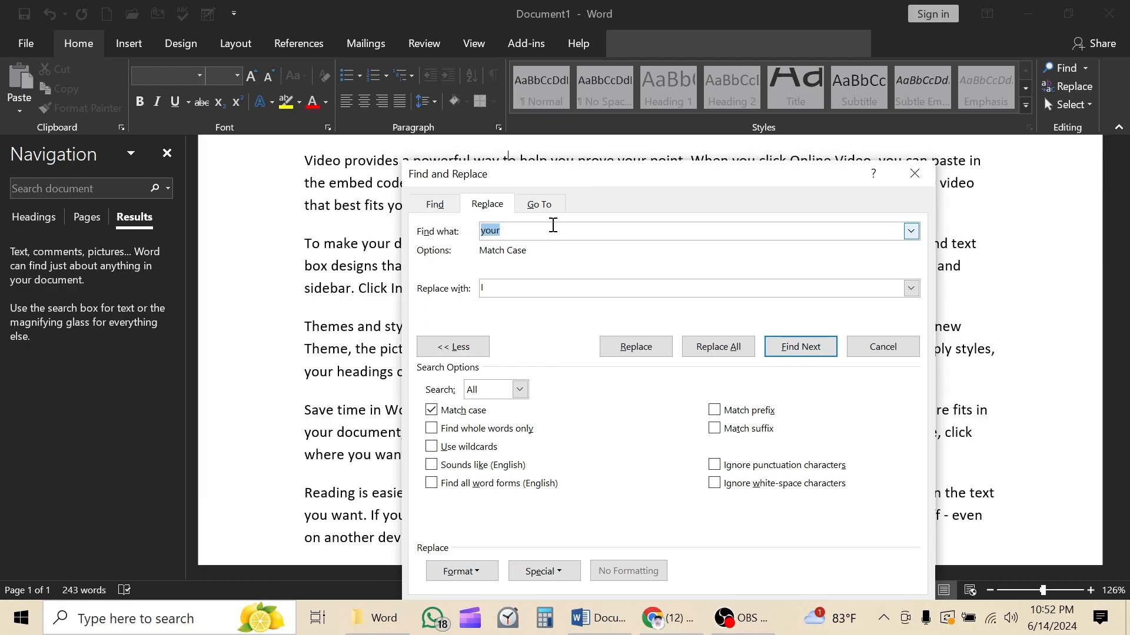
pyautogui.press('Escape')
pyautogui.click(127, 186)
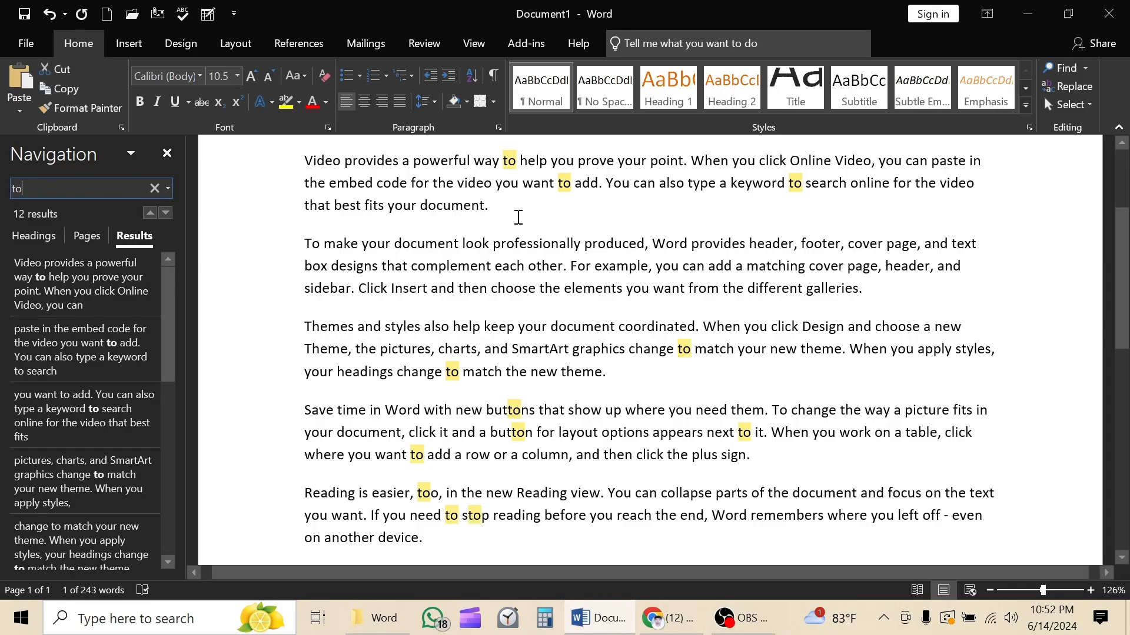
pyautogui.scroll(3, 519, 217)
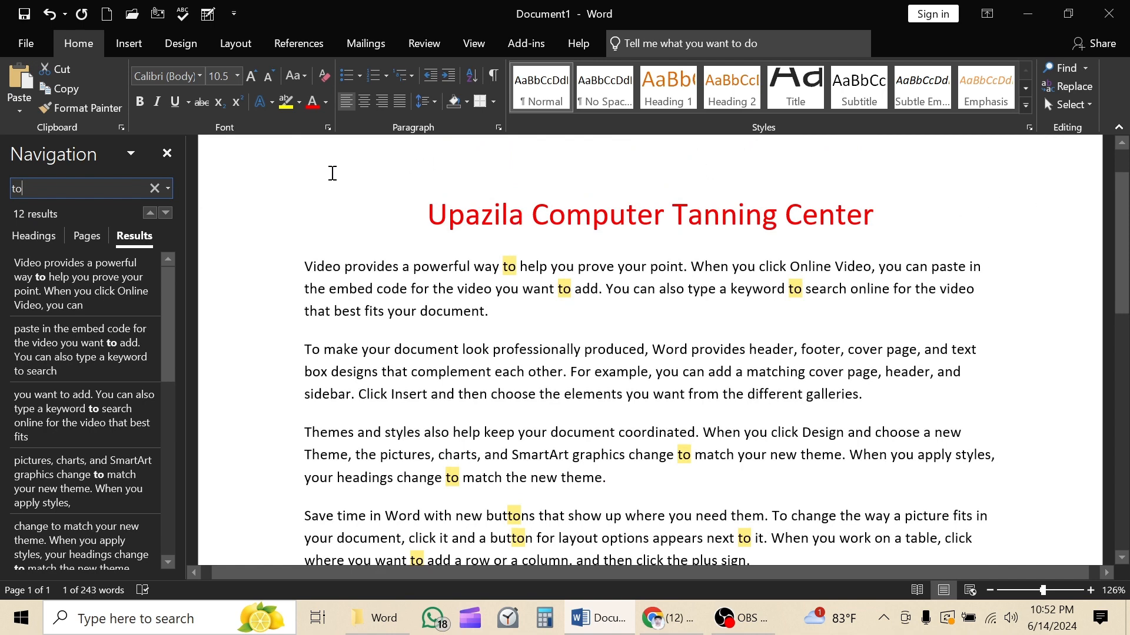
# Step: Replace every occurrence of "to" with "in" throughout the document, then close Find and Replace
pyautogui.click(1068, 86)
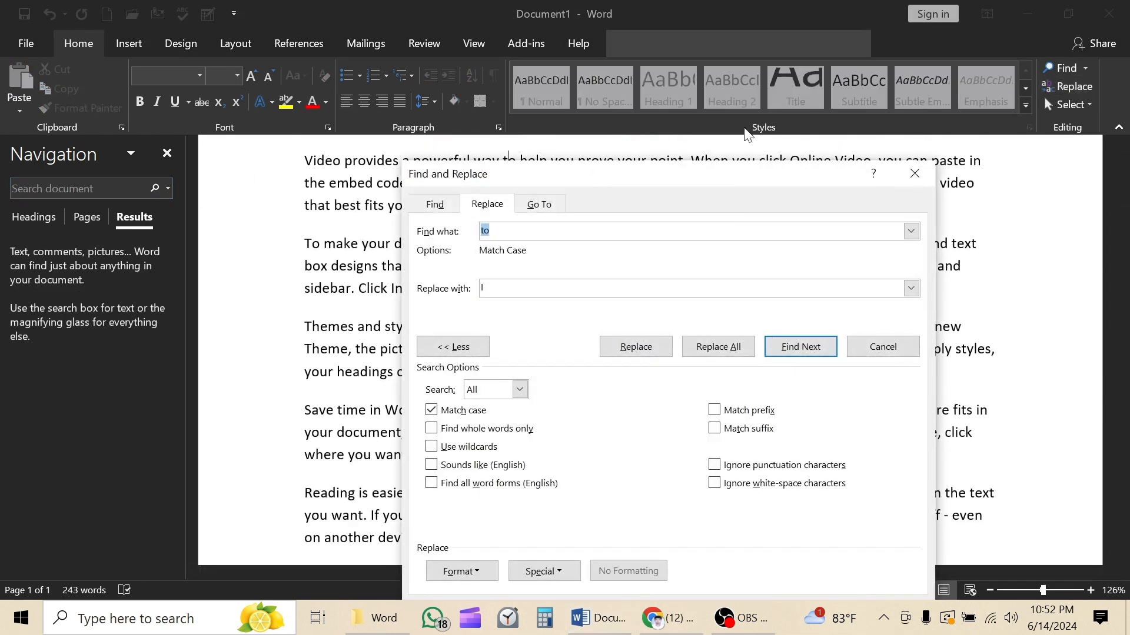
pyautogui.click(502, 229)
pyautogui.click(703, 360)
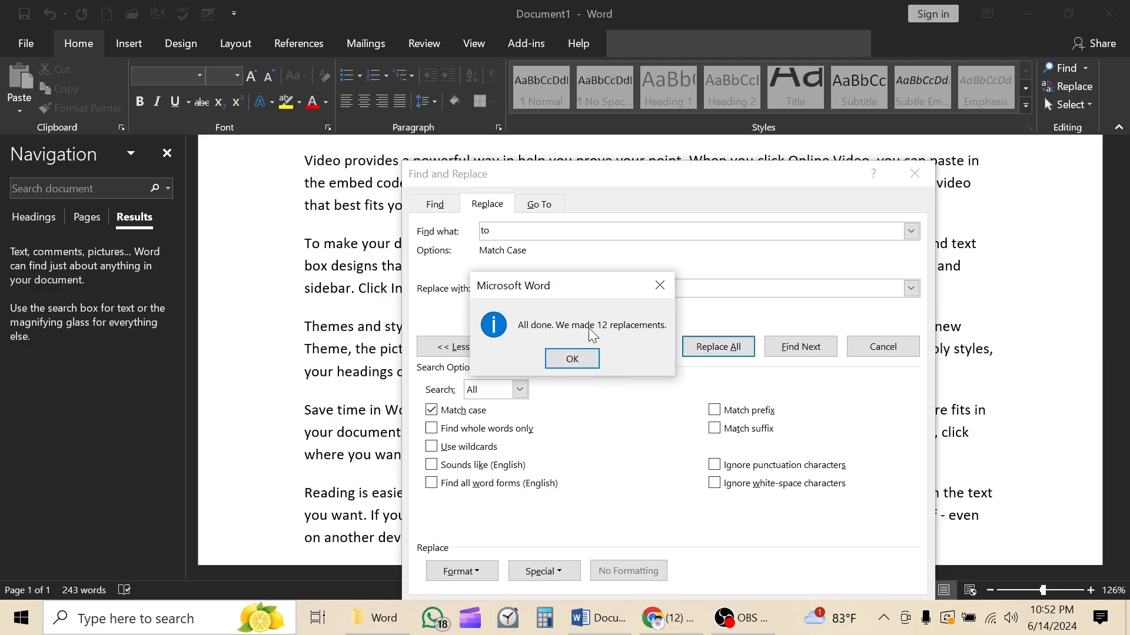
pyautogui.moveTo(549, 290); pyautogui.dragTo(684, 300)
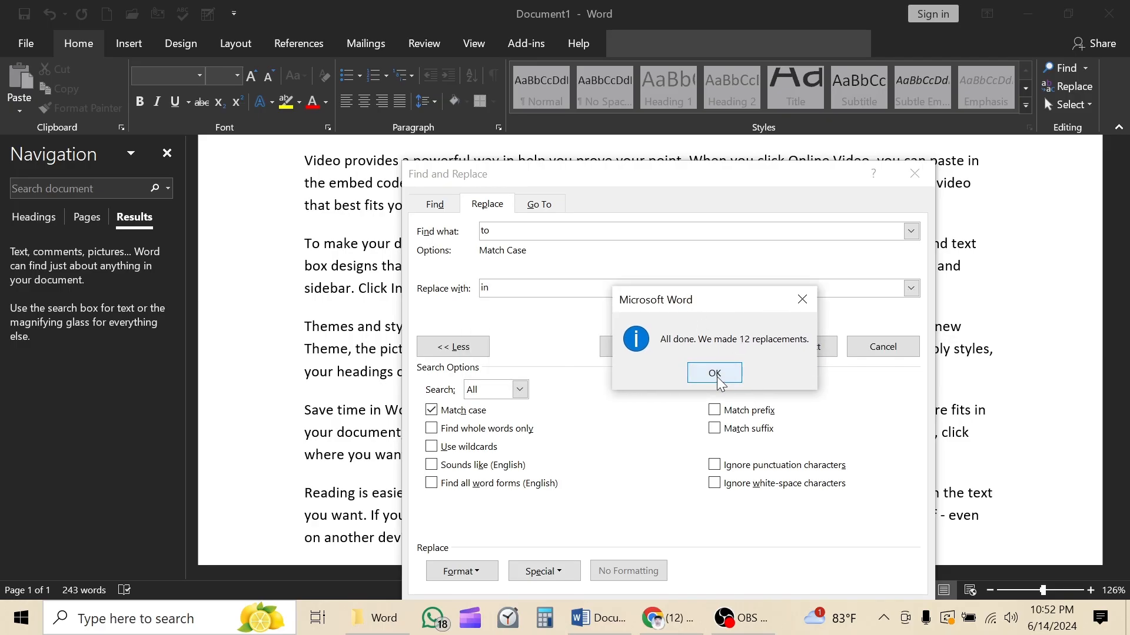
pyautogui.click(712, 370)
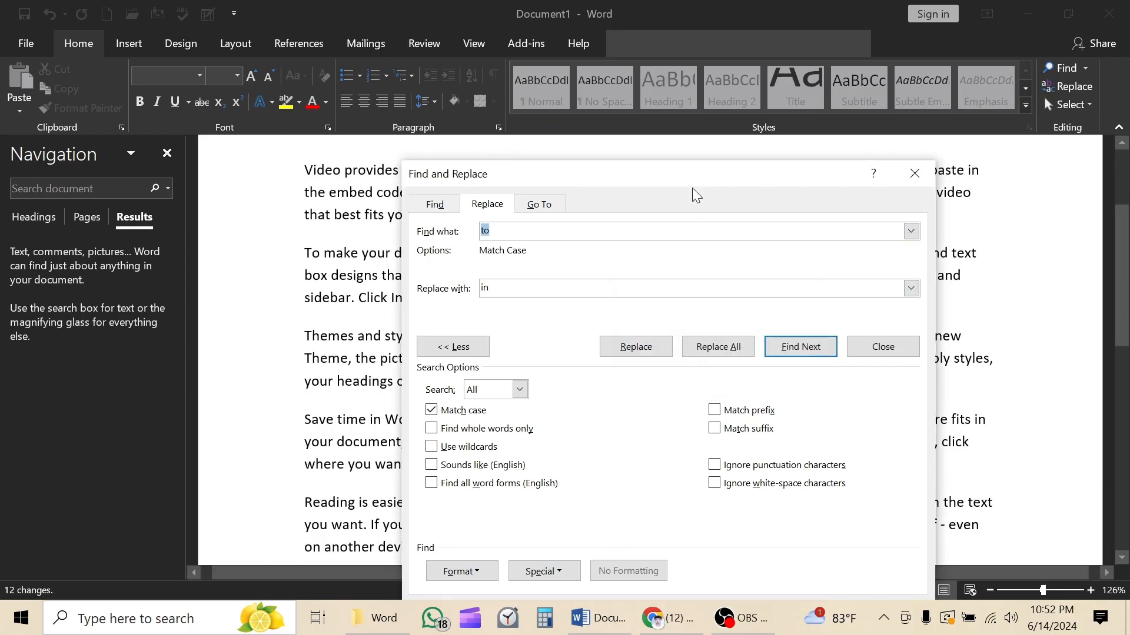
pyautogui.moveTo(691, 187); pyautogui.dragTo(645, 141)
pyautogui.click(868, 129)
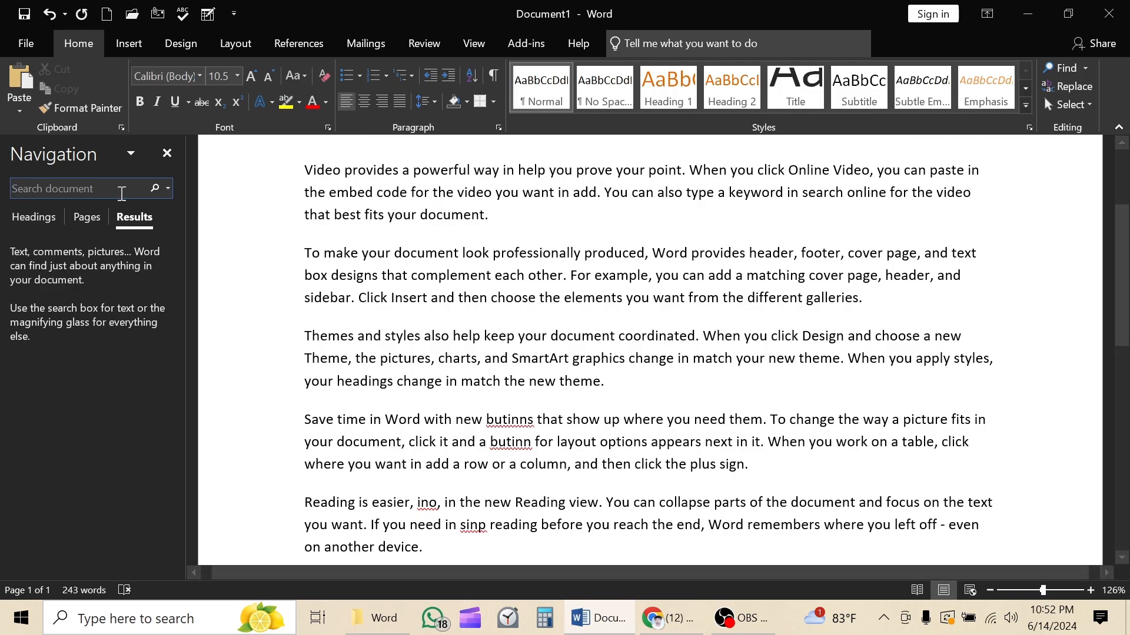
# Step: Search the document for "in" to highlight all of its occurrences
pyautogui.click(104, 189)
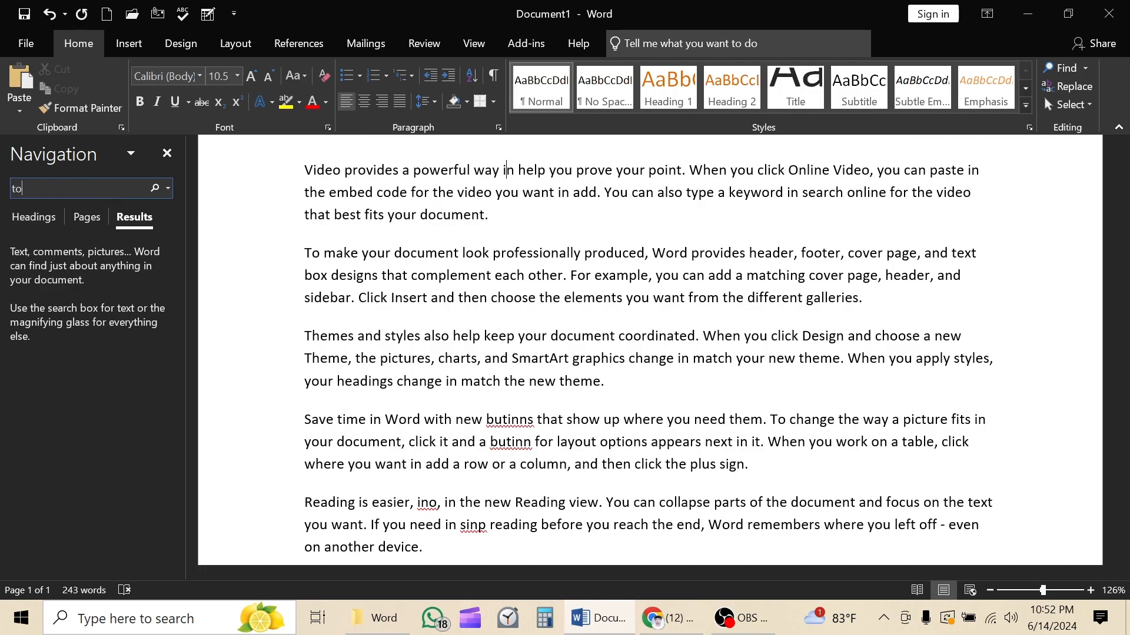
pyautogui.press('BackSpace')
pyautogui.press('BackSpace')
pyautogui.write('i')
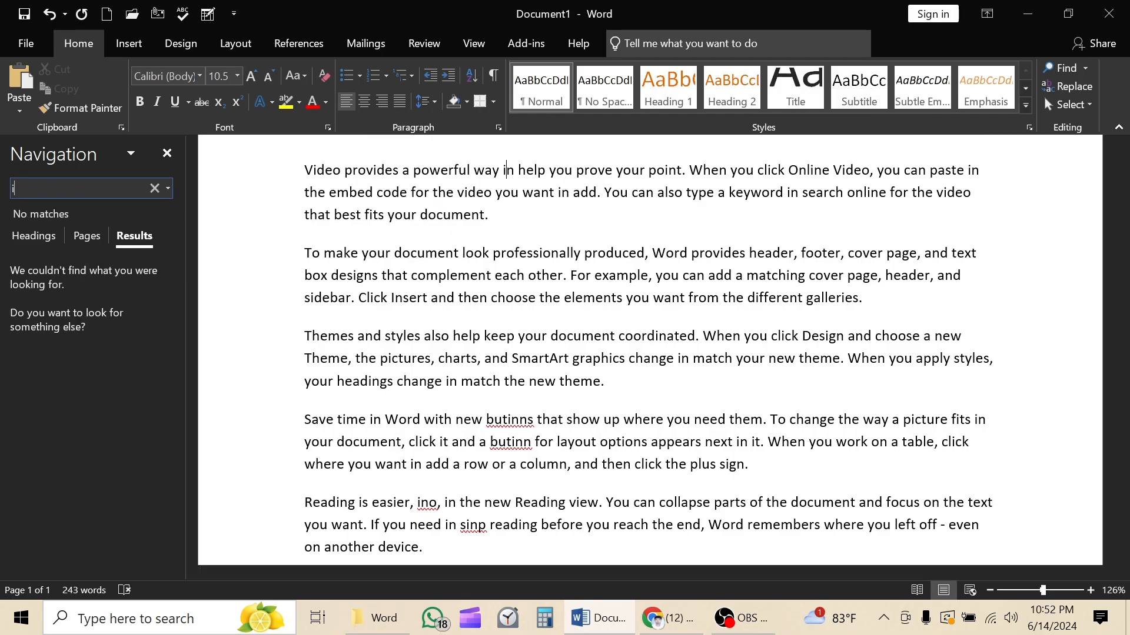
pyautogui.write('n')
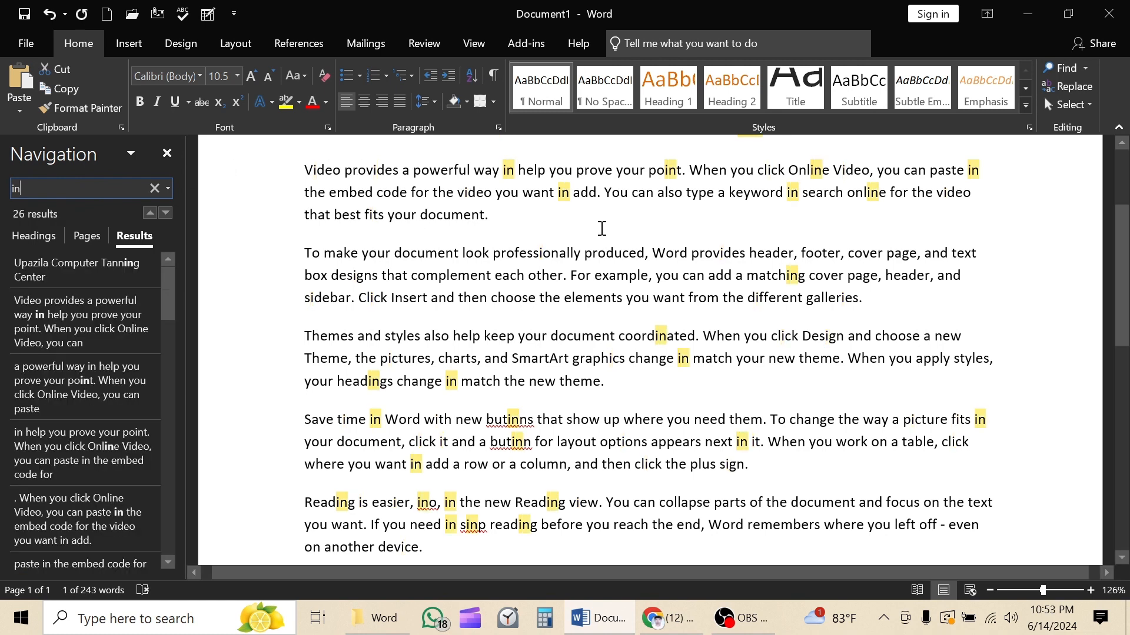
# Step: Replace every occurrence of "in" with "to" throughout the document, then close Find and Replace
pyautogui.click(1075, 87)
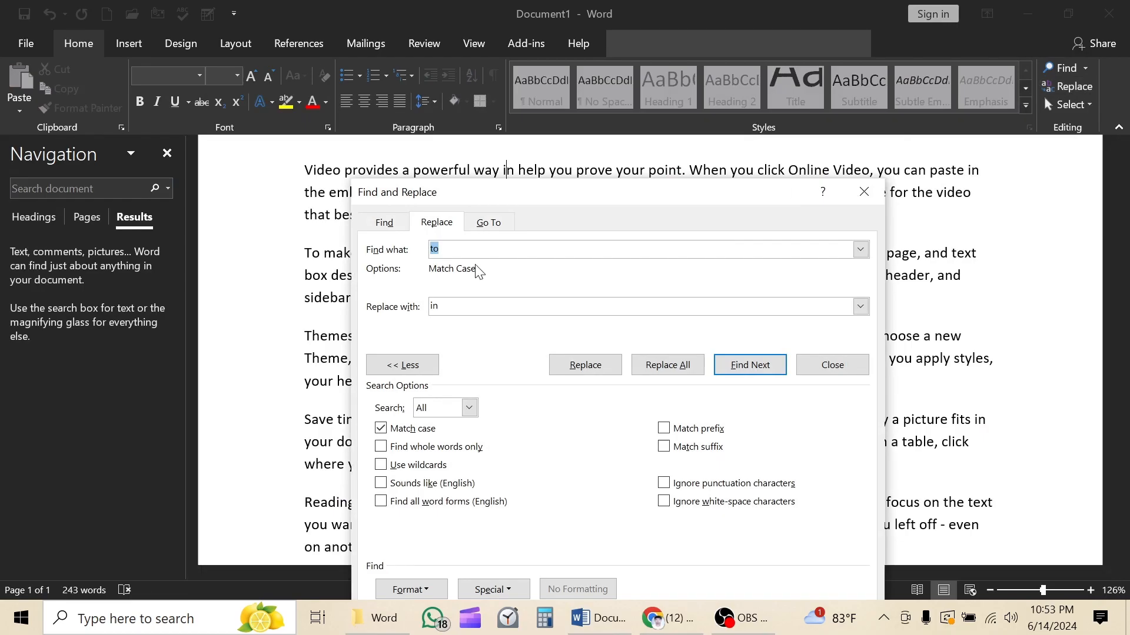
pyautogui.write('in')
pyautogui.click(458, 315)
pyautogui.press('BackSpace')
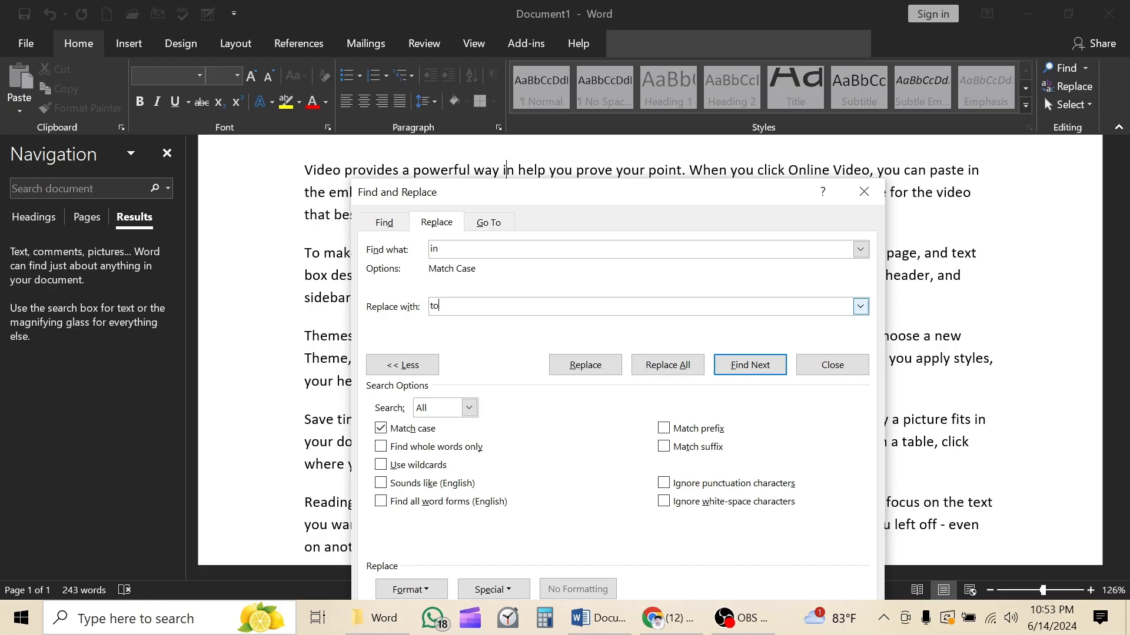
pyautogui.click(660, 366)
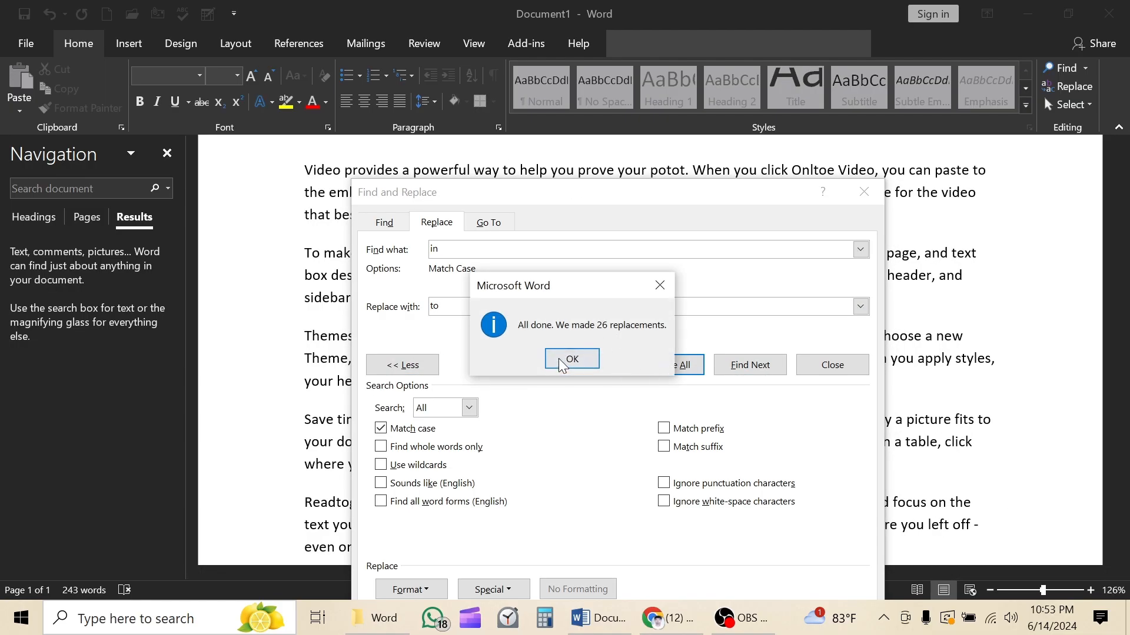
pyautogui.click(571, 360)
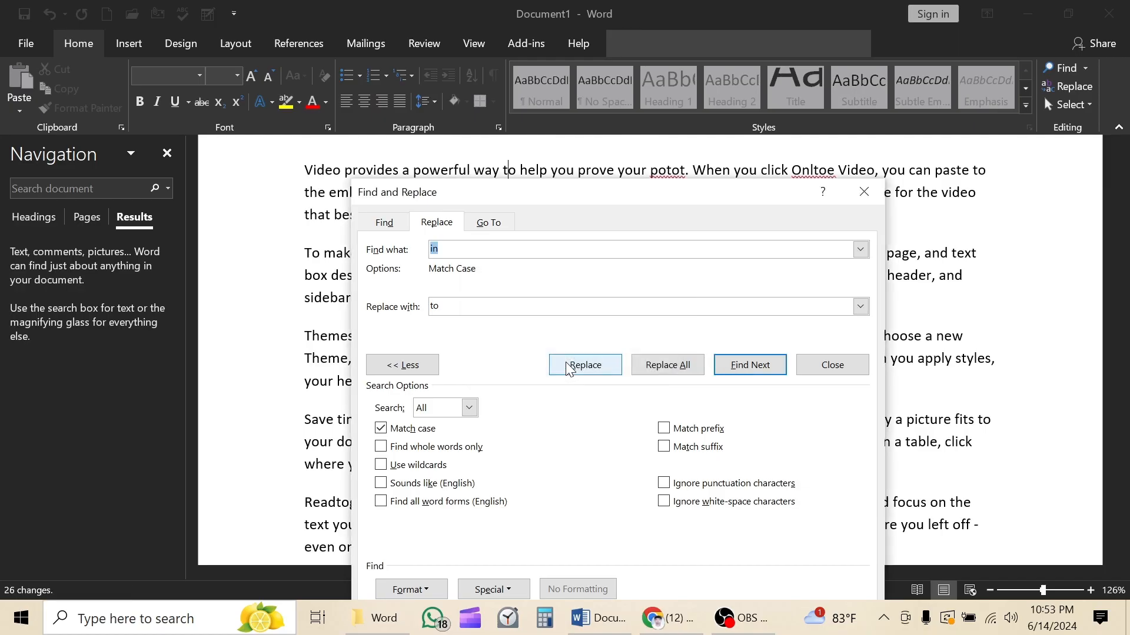
pyautogui.click(864, 192)
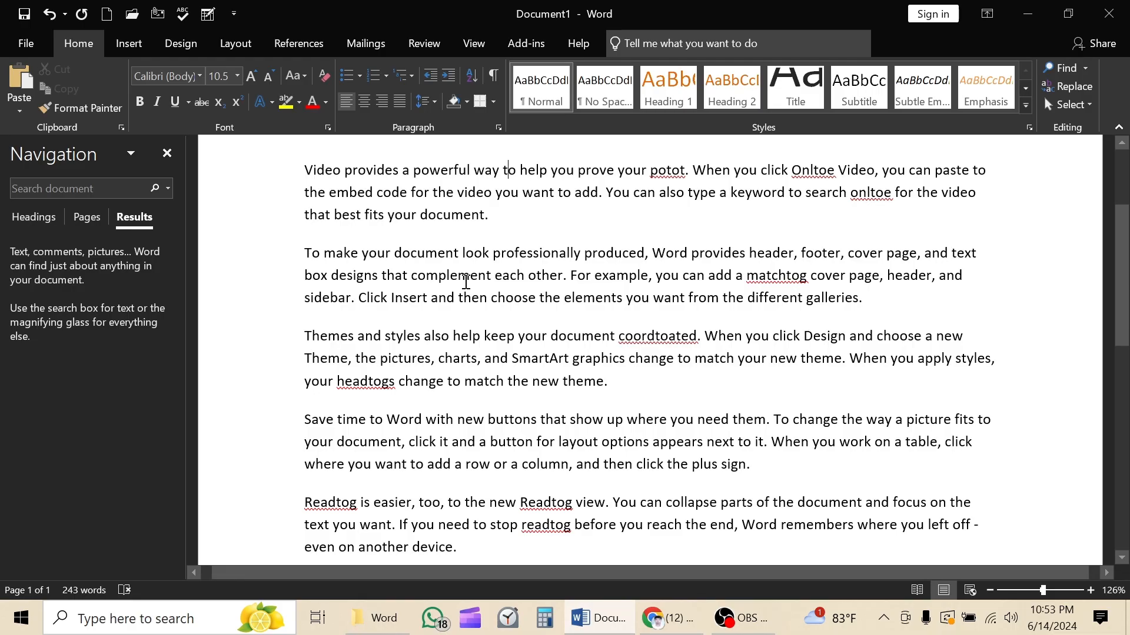
# Step: Select all the text in the document and clear the selection again, three times in a row
pyautogui.click(1086, 105)
pyautogui.click(959, 131)
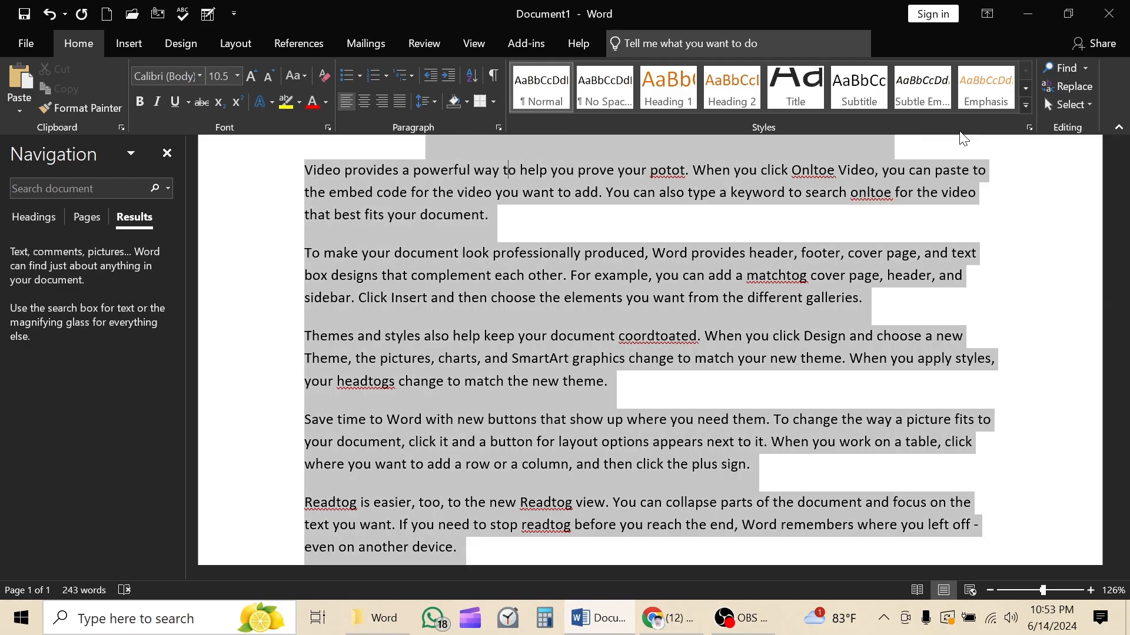
pyautogui.scroll(3, 458, 255)
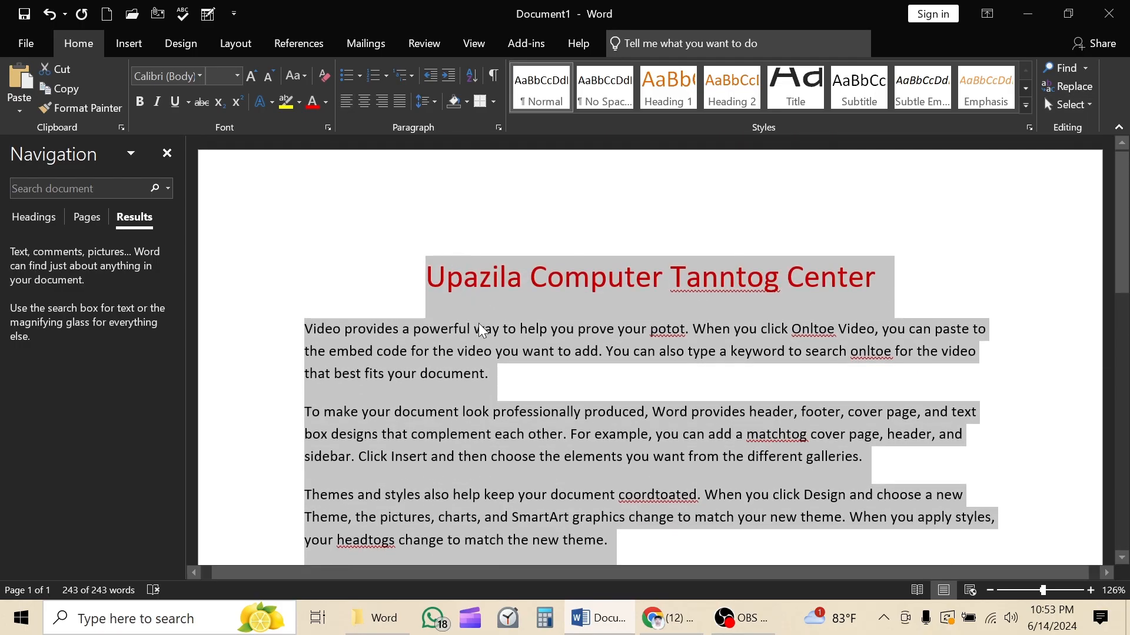
pyautogui.click(478, 329)
pyautogui.hotkey('ctrl', 'a')
pyautogui.click(478, 325)
pyautogui.click(1070, 107)
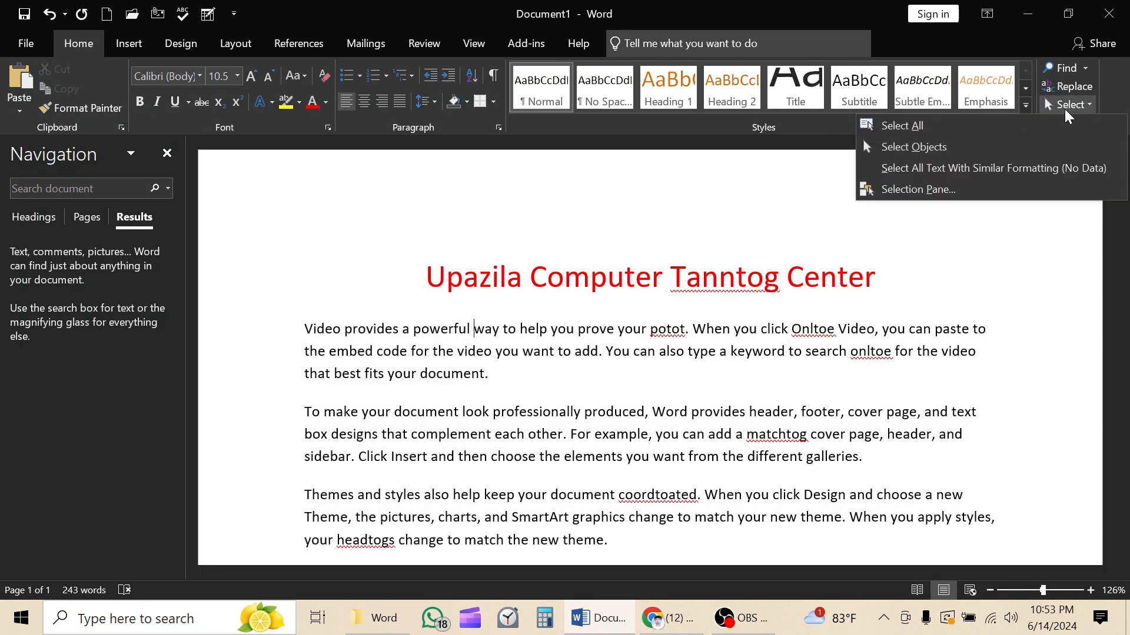
pyautogui.click(932, 128)
pyautogui.click(680, 312)
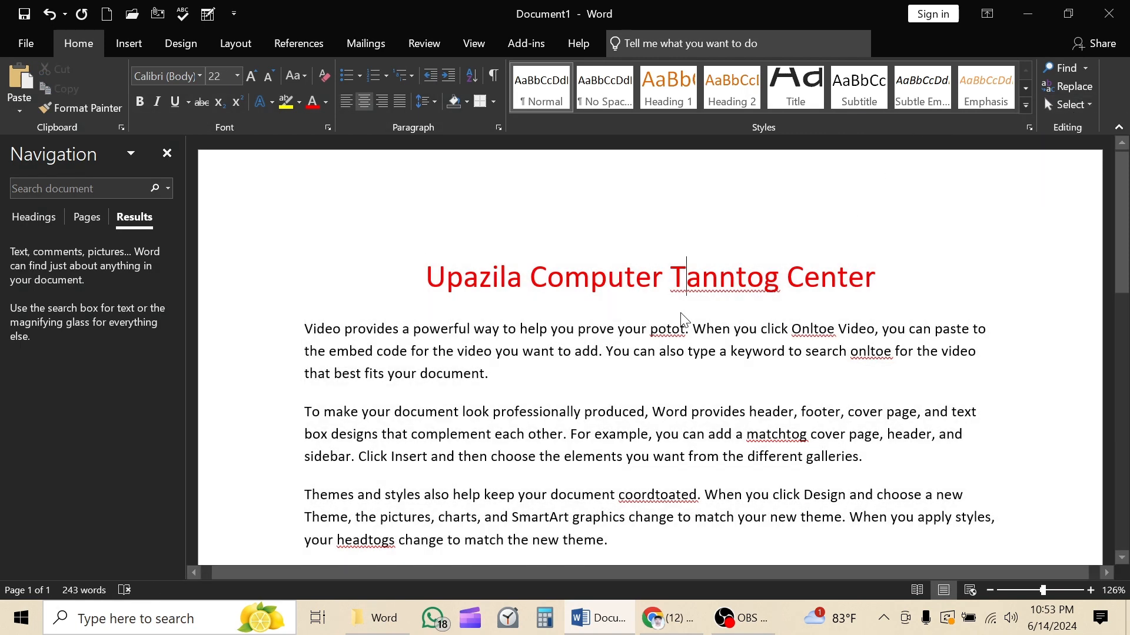
# Step: Draw a rectangle about 1.46" by 0.64" in the gap below the first paragraph and an oval about 1.45" by 0.9" to its right
pyautogui.scroll(-2, 681, 295)
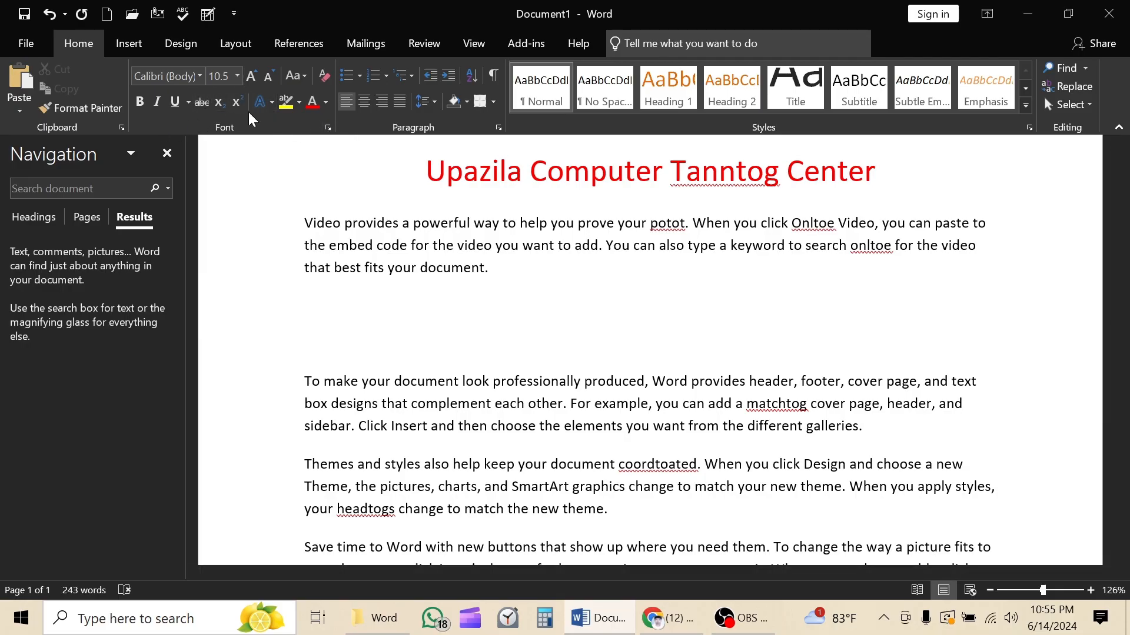
pyautogui.click(130, 44)
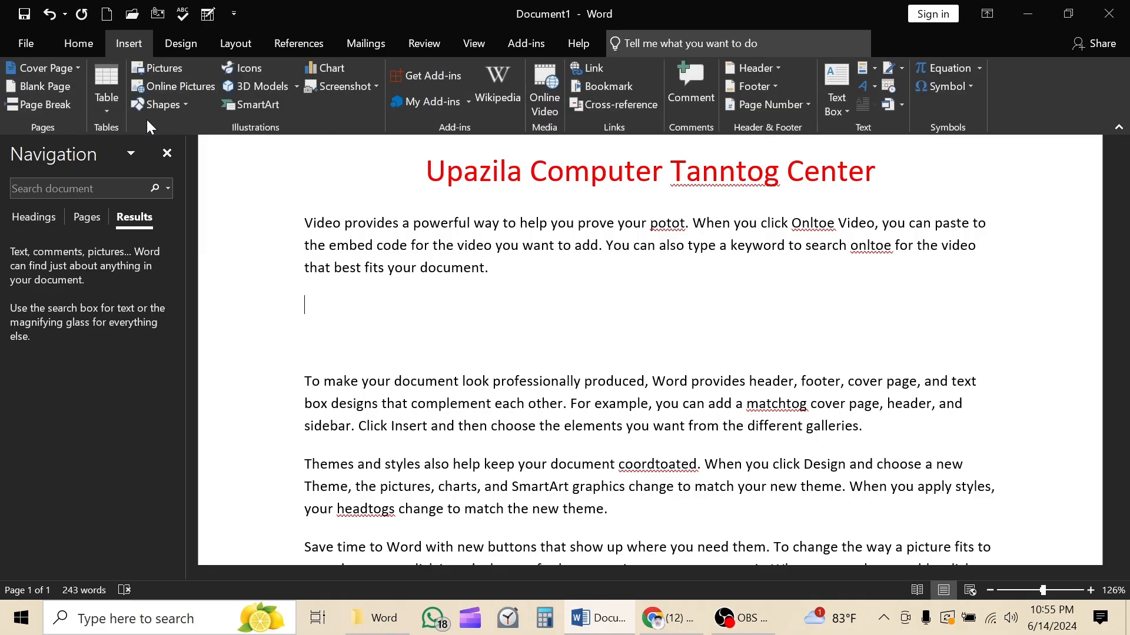
pyautogui.click(185, 108)
pyautogui.click(182, 144)
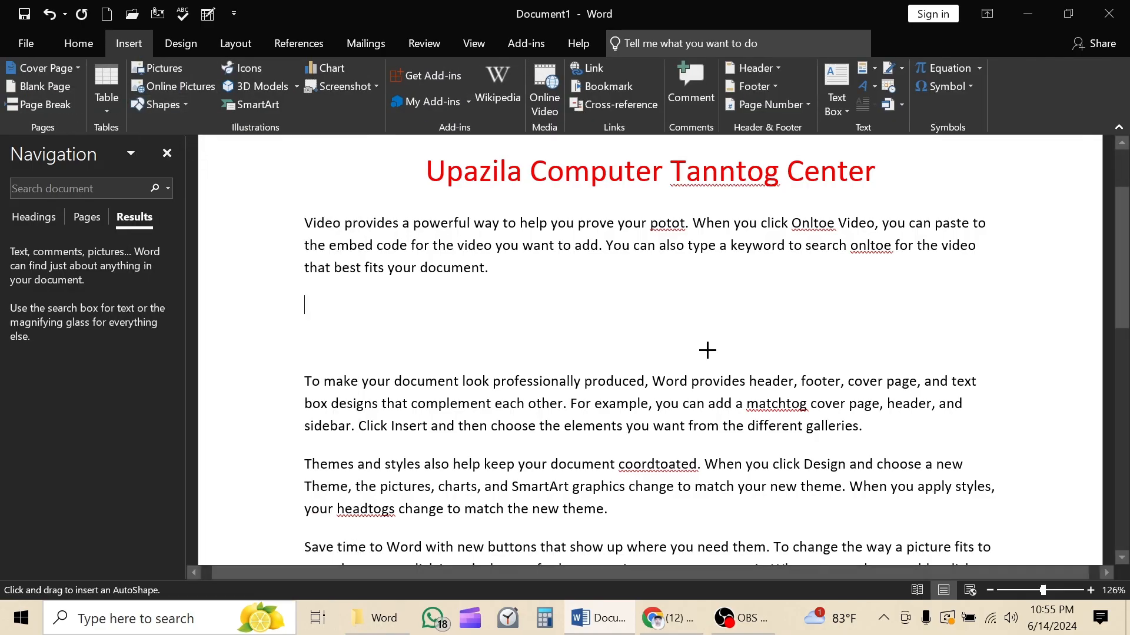
pyautogui.moveTo(529, 298); pyautogui.dragTo(685, 367)
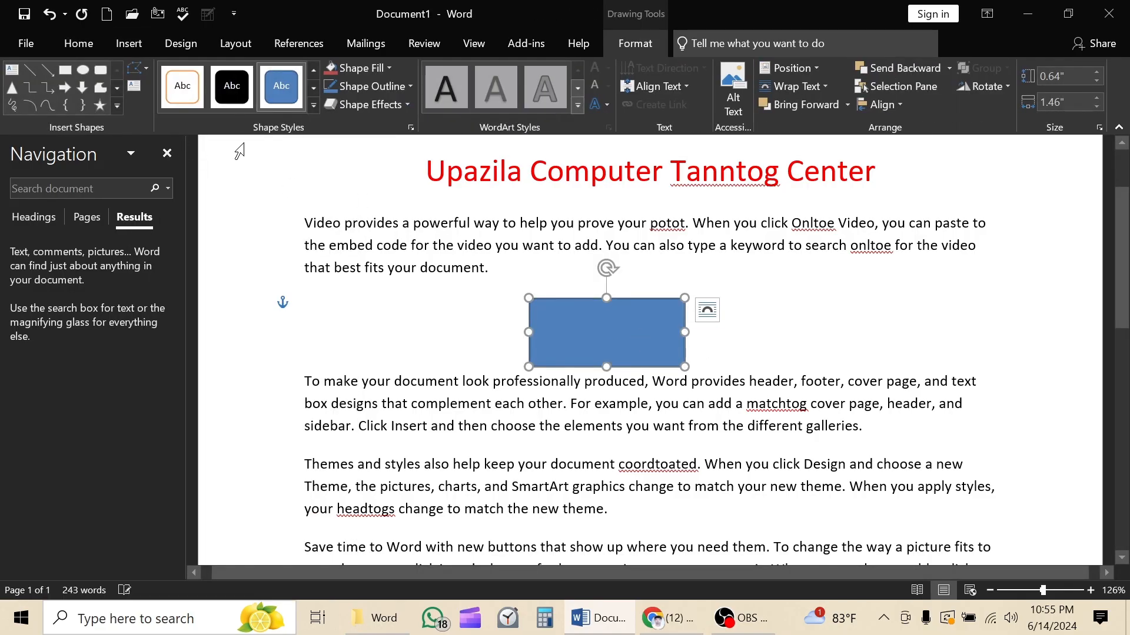
pyautogui.click(83, 70)
pyautogui.moveTo(733, 276); pyautogui.dragTo(888, 372)
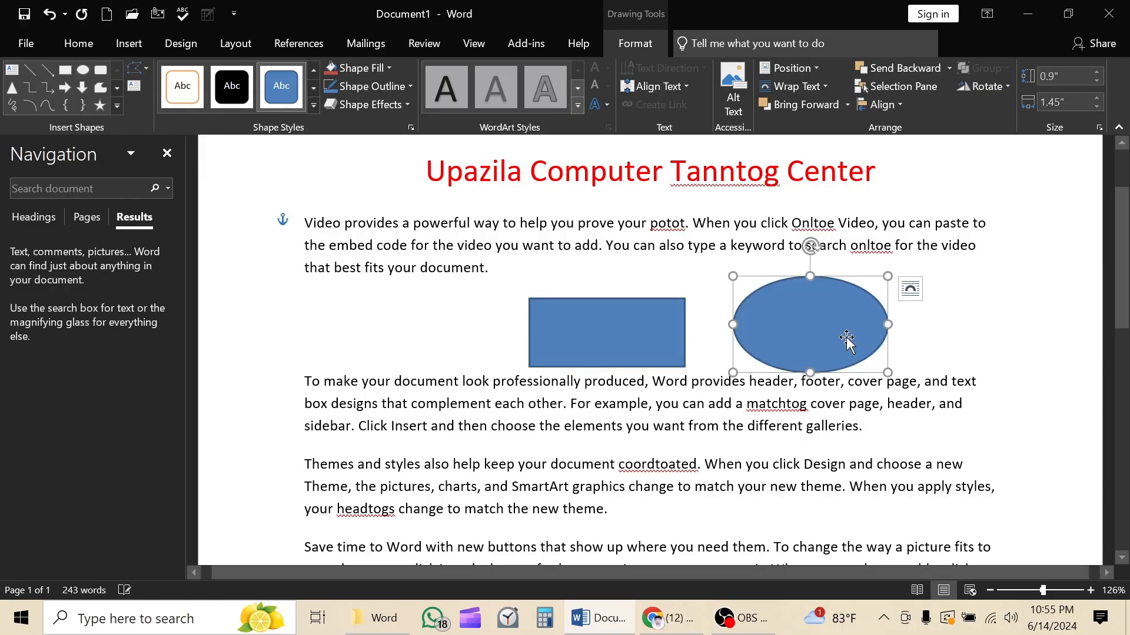
# Step: Apply the preset shape style with white fill and orange outline to the oval, then deselect it
pyautogui.click(183, 86)
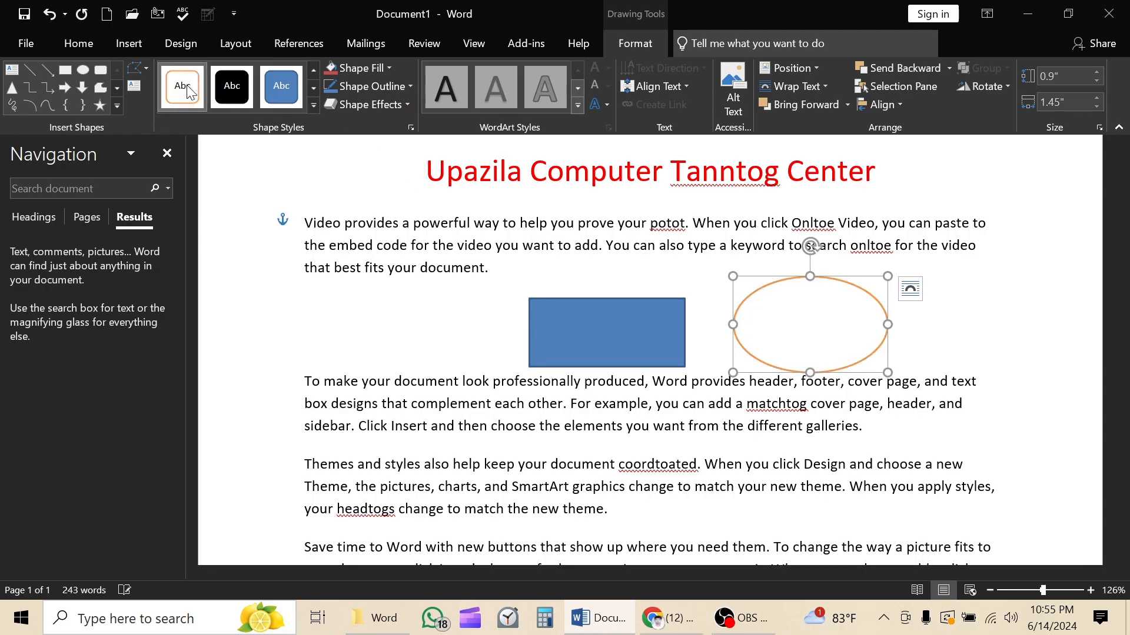
pyautogui.click(991, 322)
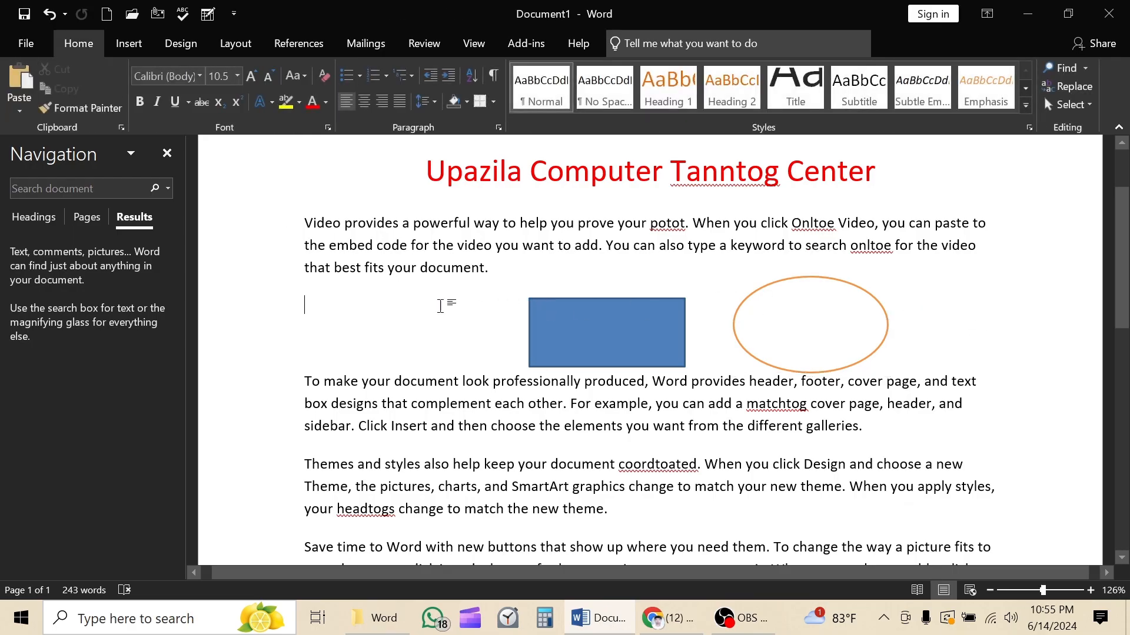
# Step: Use Select Objects to select the rectangle and oval together, move both slightly up and to the right, and deselect them
pyautogui.click(1068, 112)
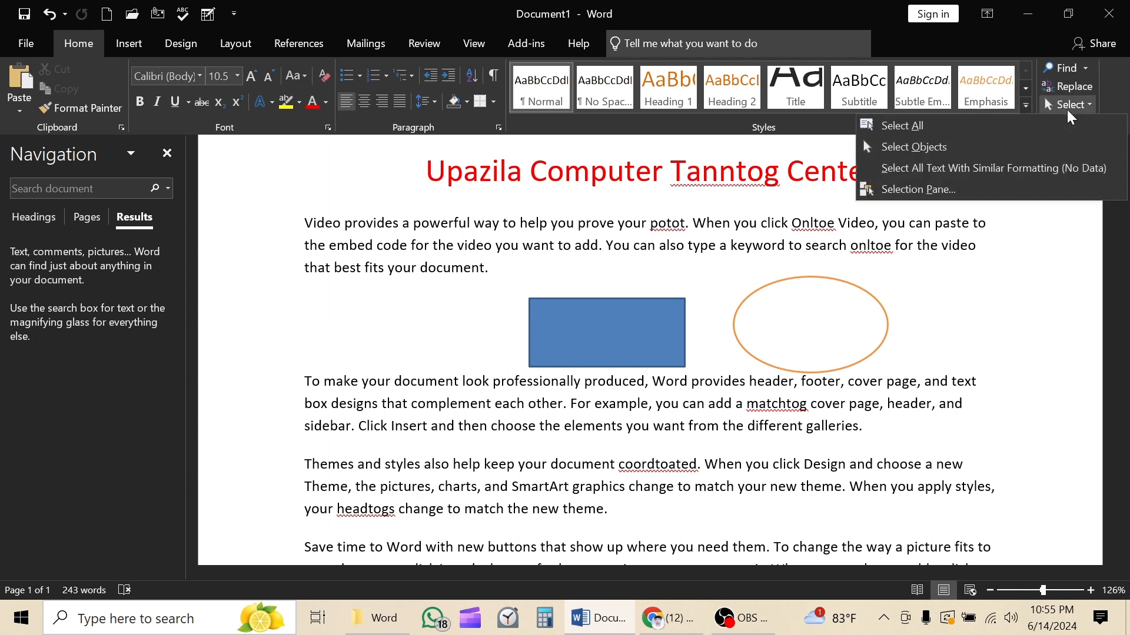
pyautogui.click(921, 149)
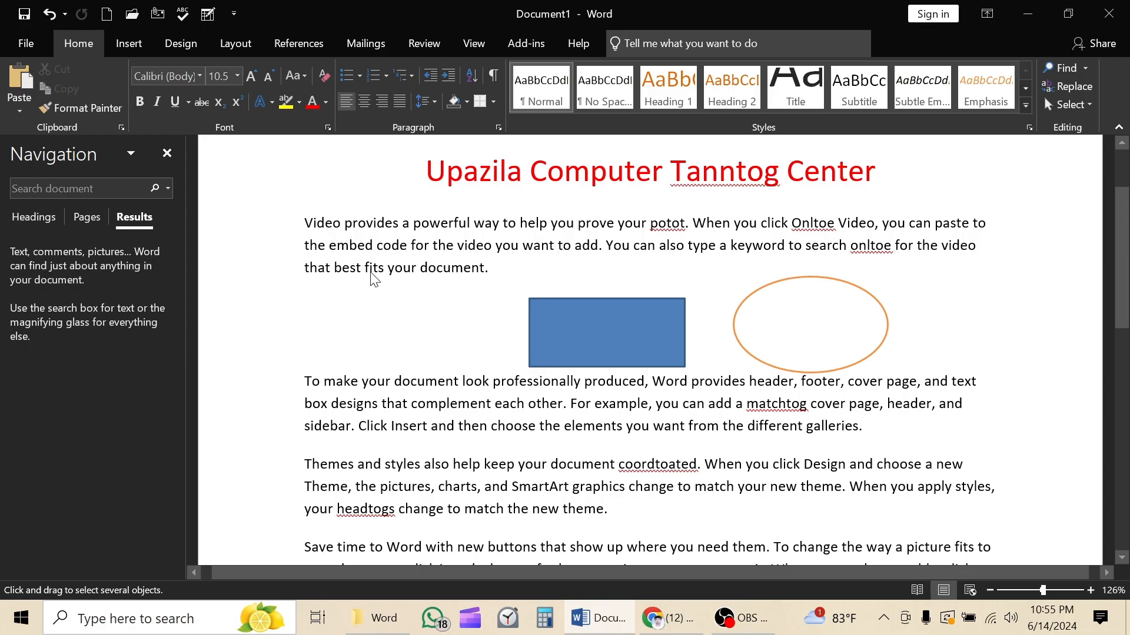
pyautogui.moveTo(371, 274)
pyautogui.mouseDown()
pyautogui.moveTo(510, 363)
pyautogui.moveTo(886, 391)
pyautogui.moveTo(912, 405)
pyautogui.mouseUp()
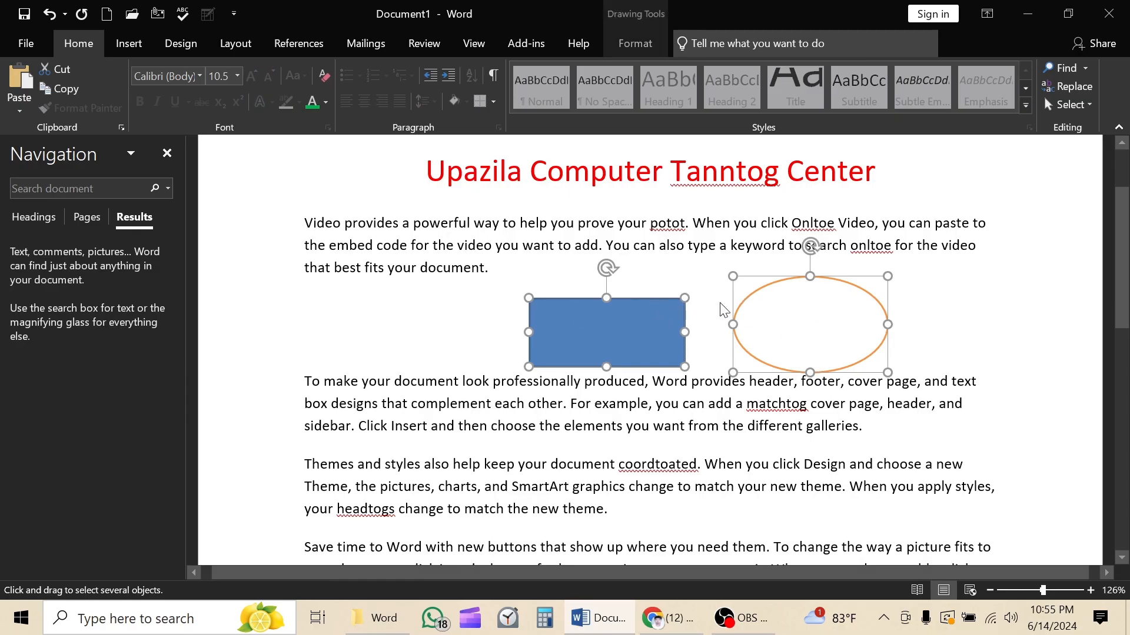
pyautogui.moveTo(797, 316); pyautogui.dragTo(842, 301)
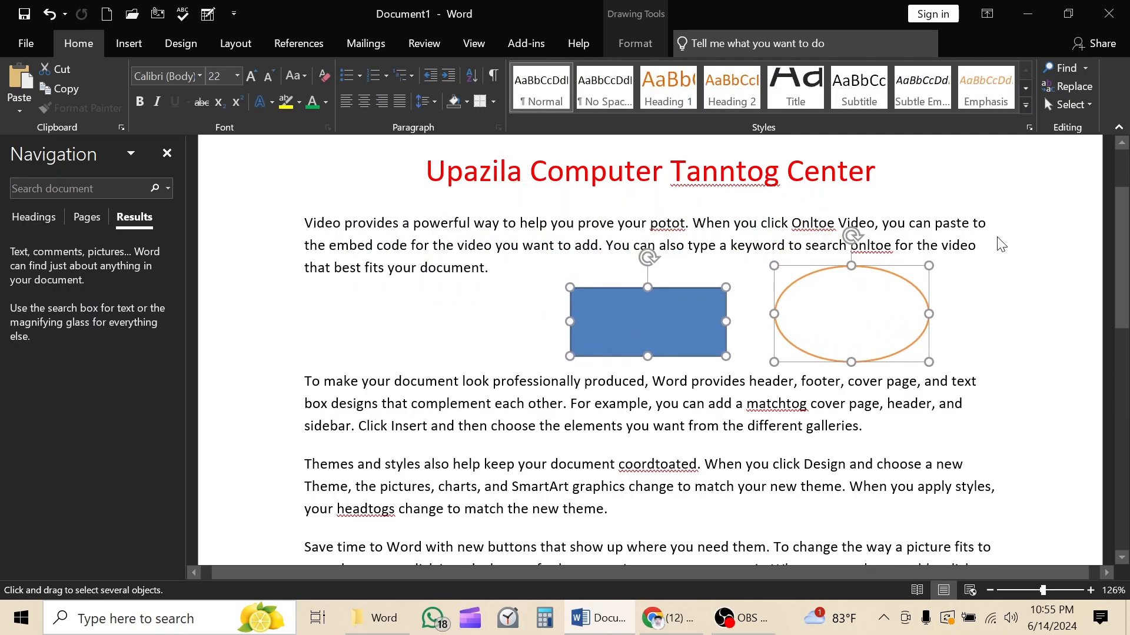
pyautogui.doubleClick(942, 227)
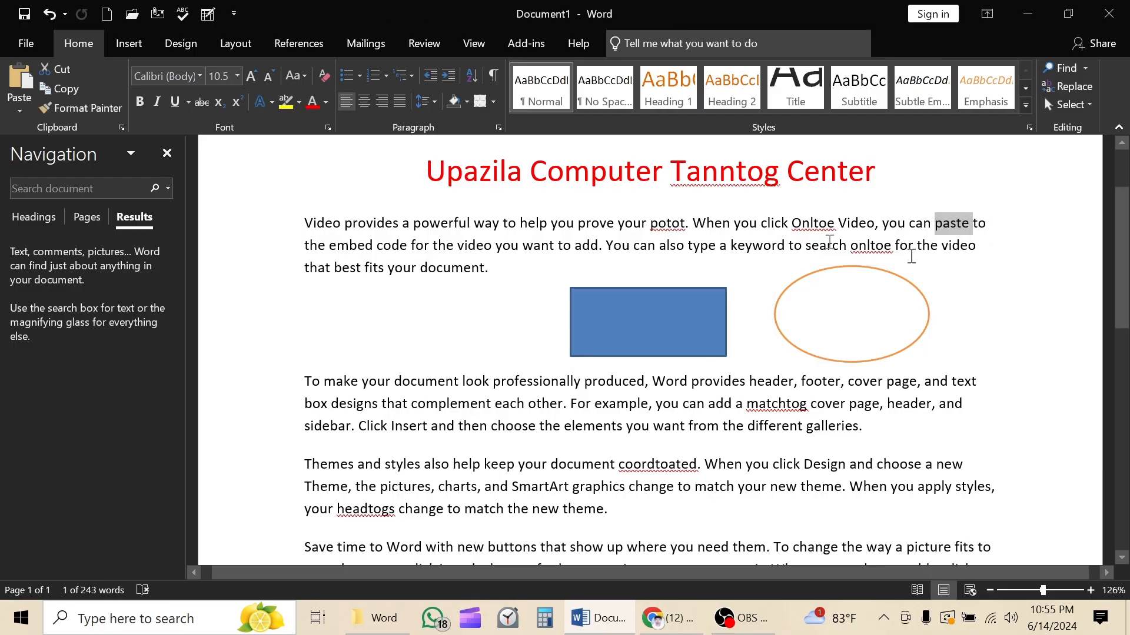
pyautogui.click(823, 215)
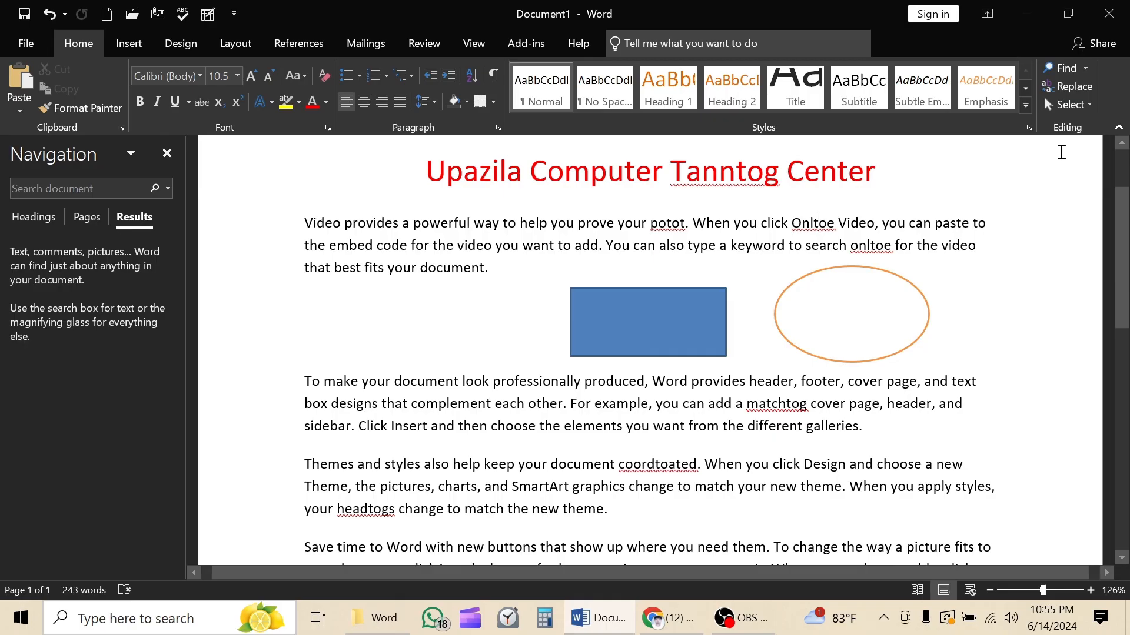
pyautogui.click(1075, 108)
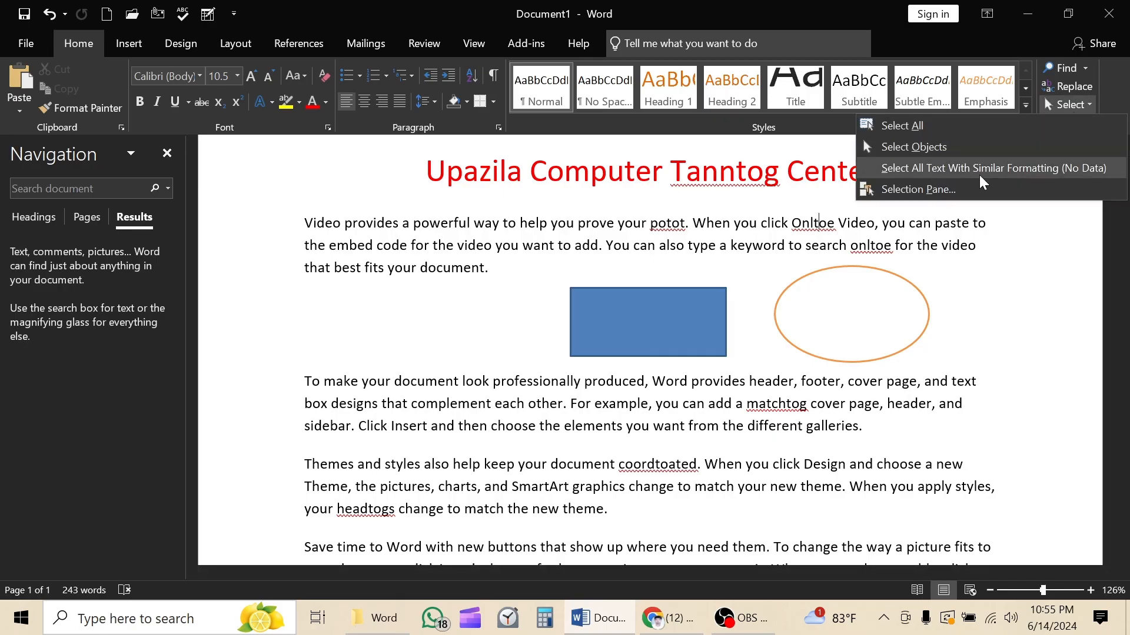
pyautogui.click(656, 229)
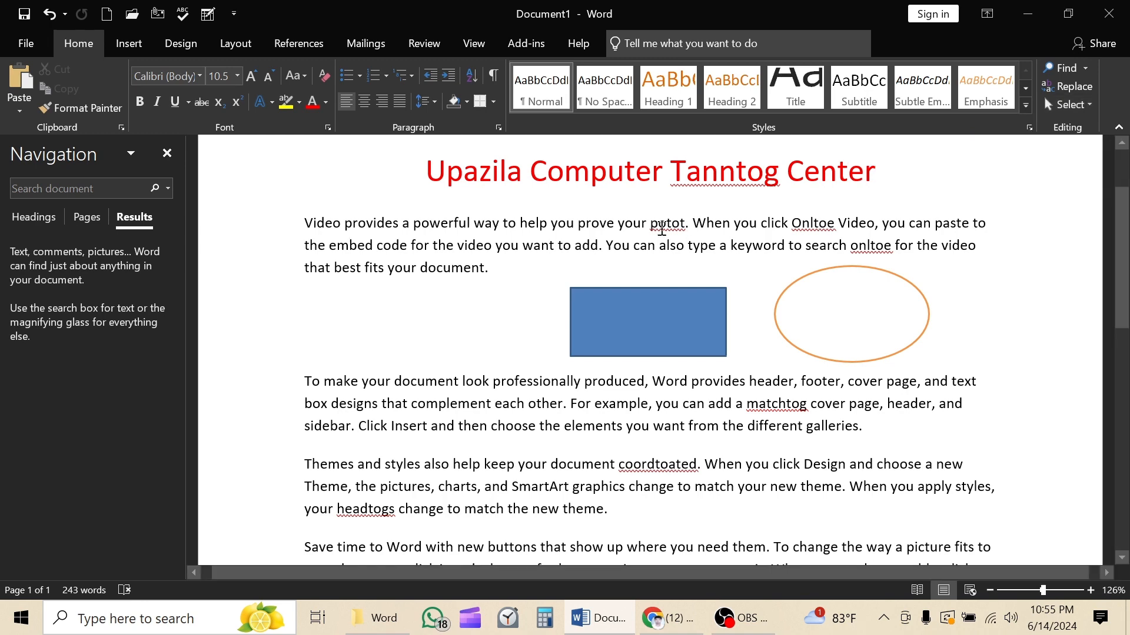
# Step: Color the words "document", "then" and "produced" red in the paragraph beginning "To make your document"
pyautogui.scroll(-3, 661, 229)
pyautogui.click(556, 245)
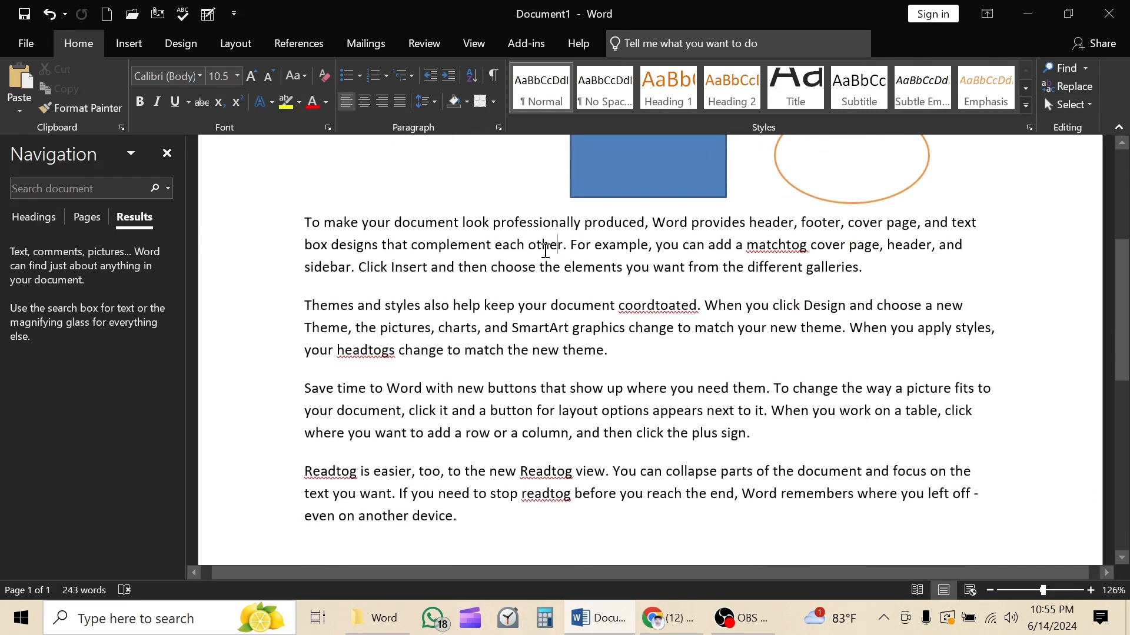
pyautogui.doubleClick(397, 227)
pyautogui.click(311, 106)
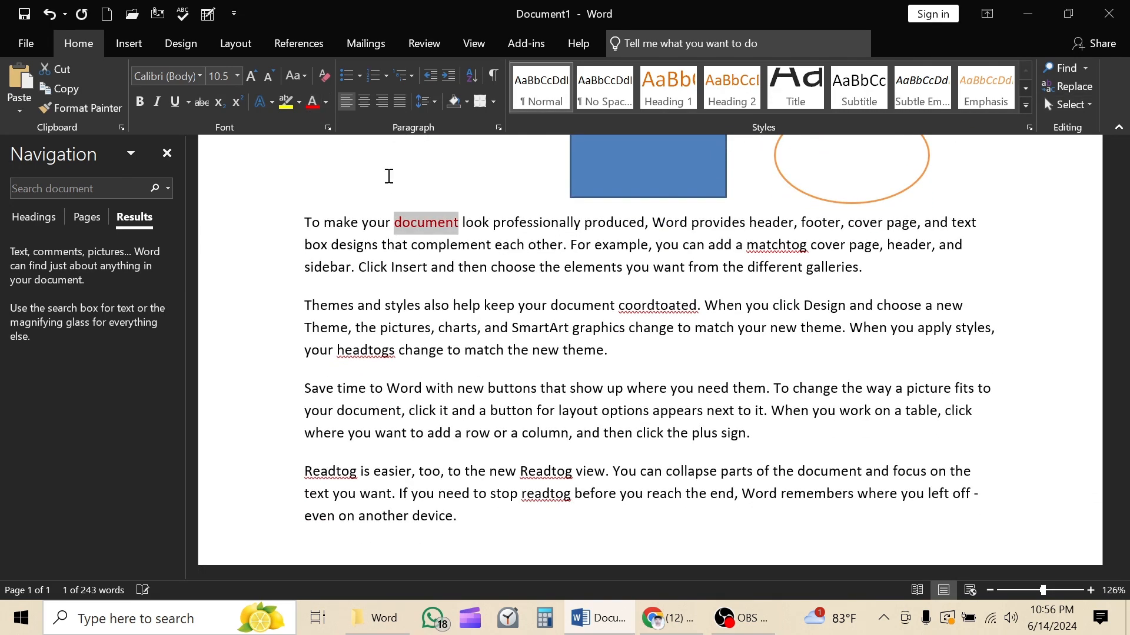
pyautogui.click(476, 282)
pyautogui.moveTo(487, 270); pyautogui.dragTo(459, 267)
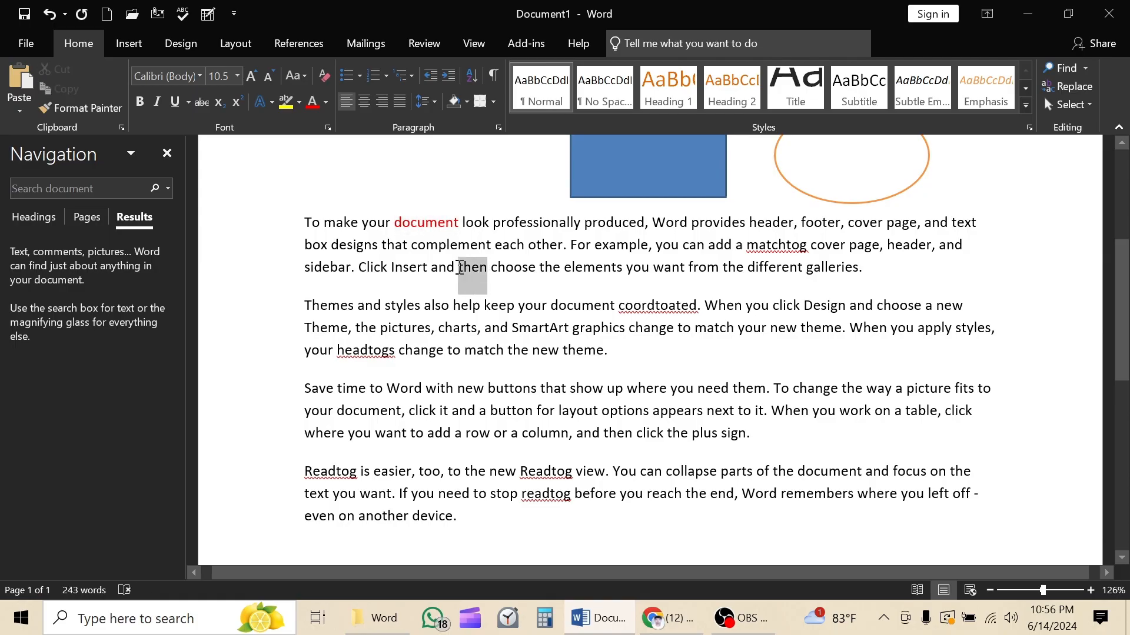
pyautogui.click(313, 103)
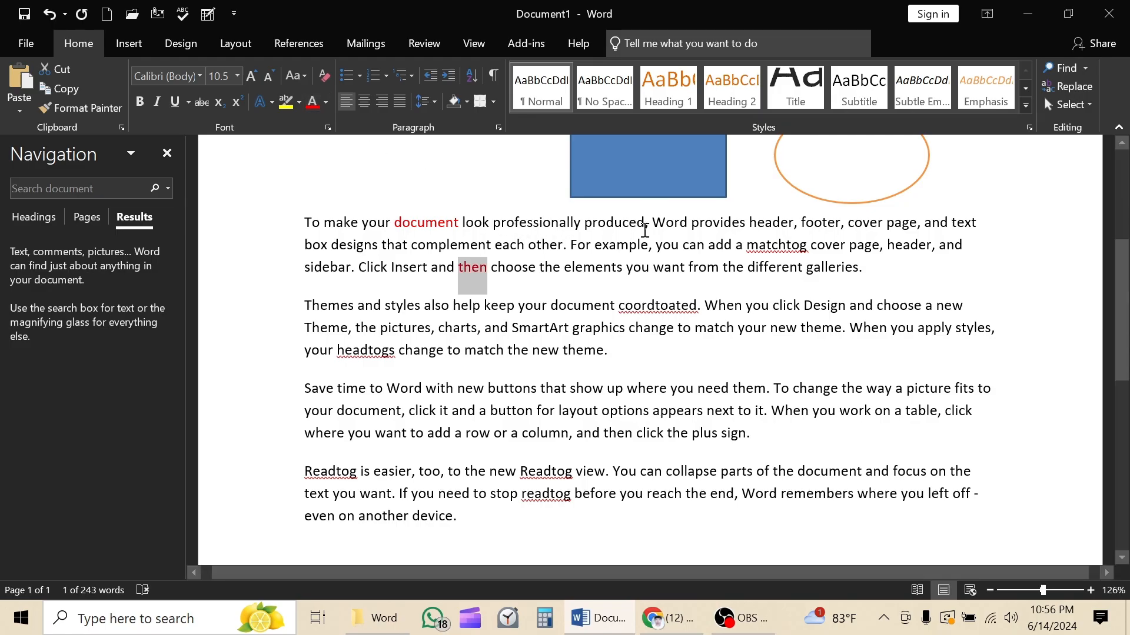
pyautogui.moveTo(645, 230); pyautogui.dragTo(586, 226)
pyautogui.click(311, 105)
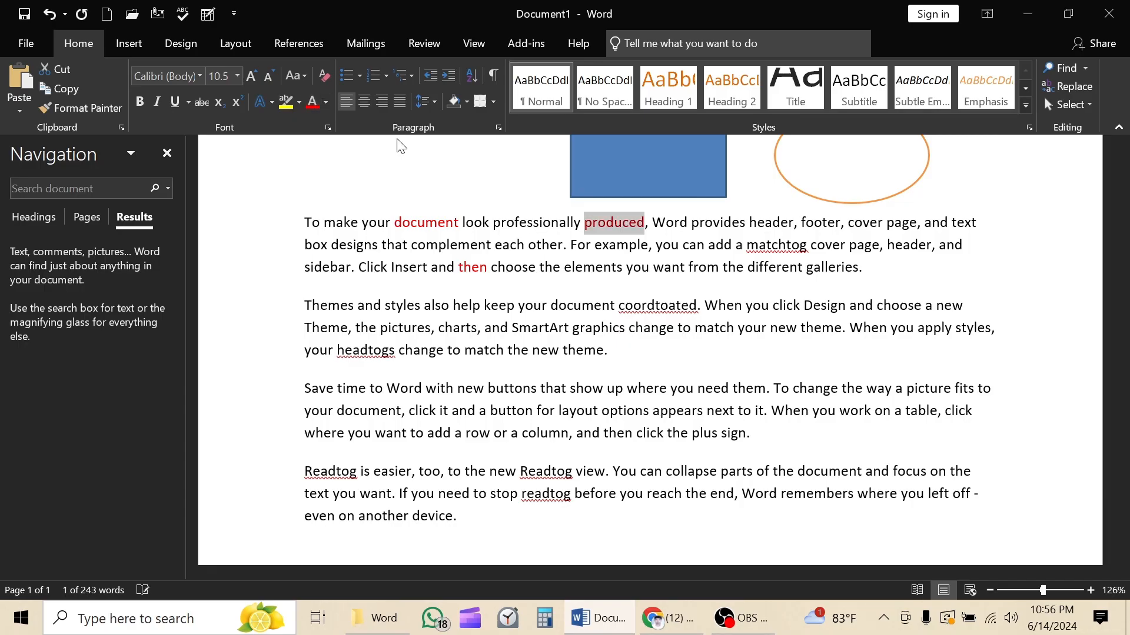
# Step: Set the font color of "sidebar. C" in the second paragraph and "When you click" in the third to green
pyautogui.click(506, 266)
pyautogui.moveTo(303, 270); pyautogui.dragTo(388, 270)
pyautogui.click(326, 102)
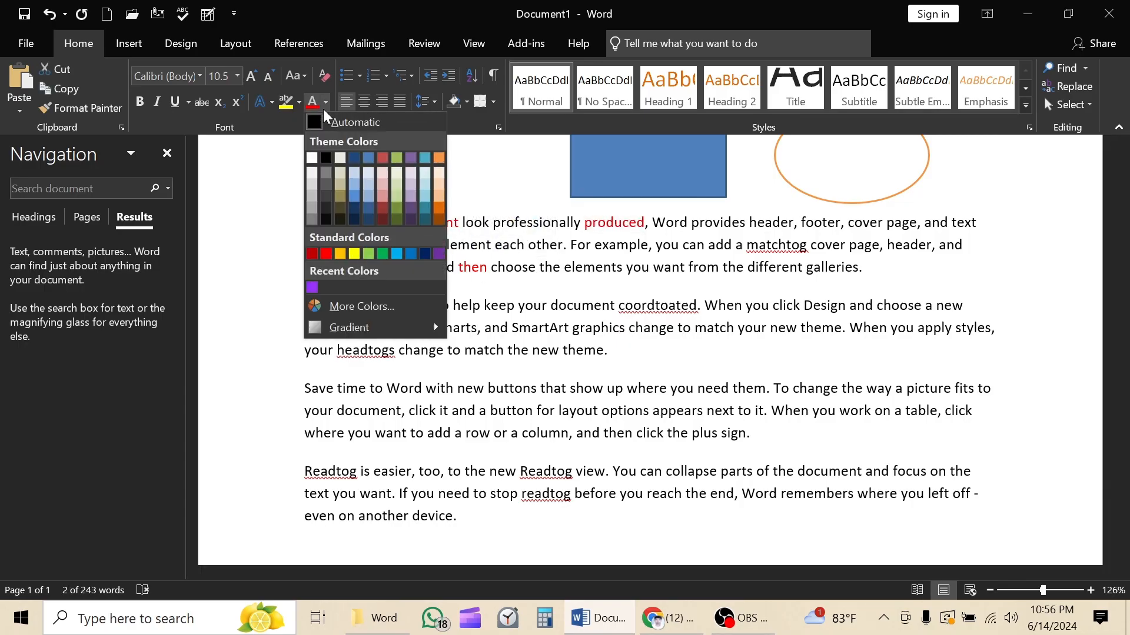
pyautogui.click(382, 254)
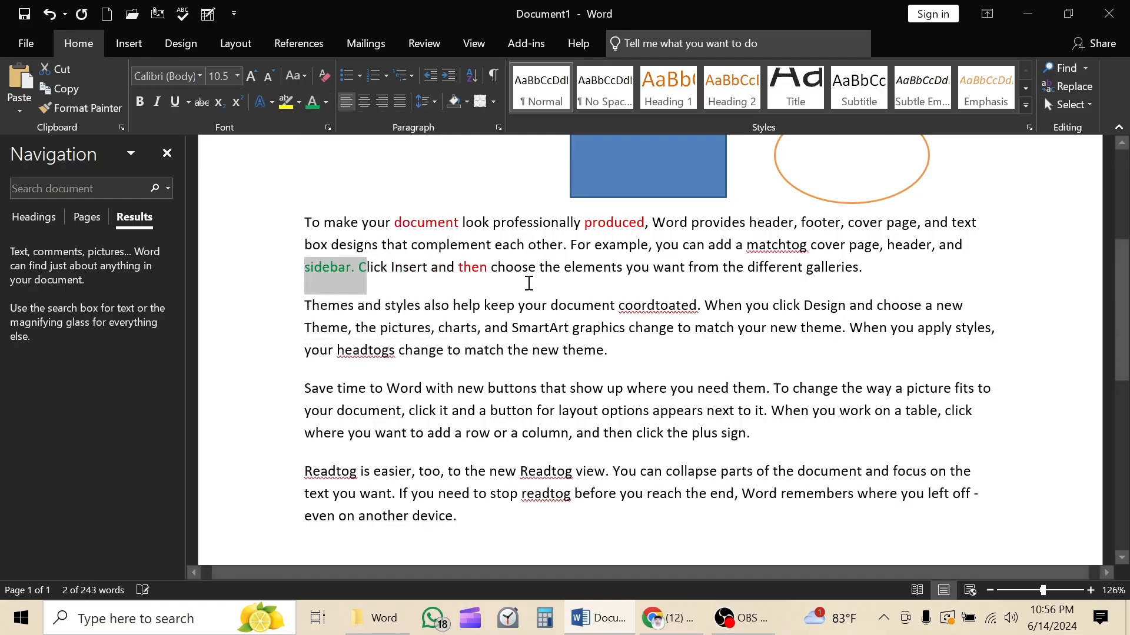
pyautogui.click(614, 301)
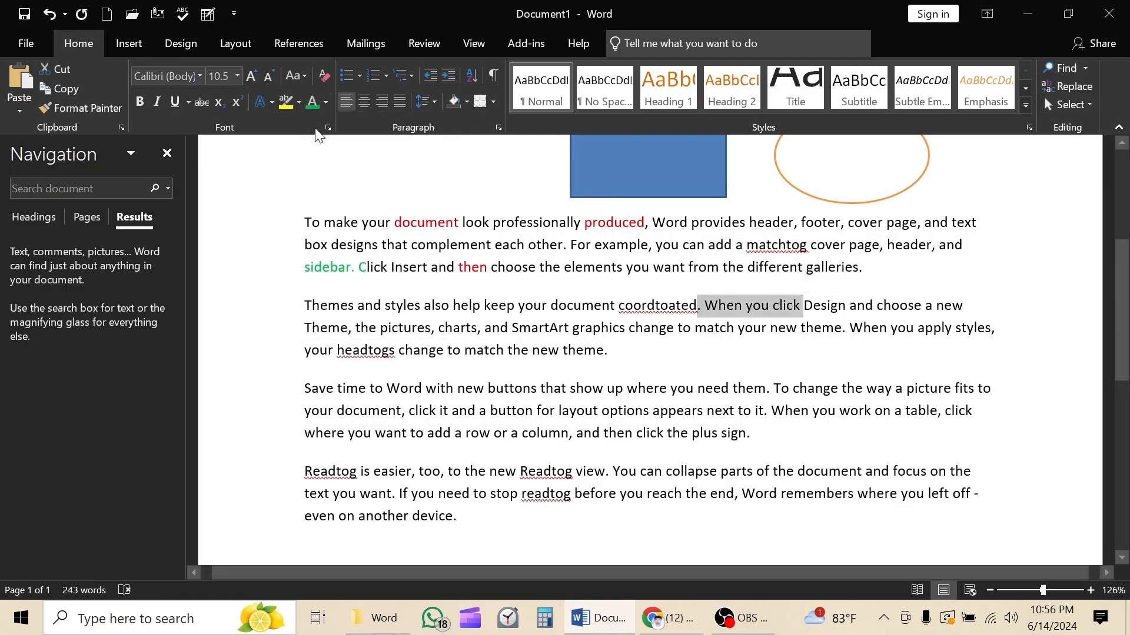
pyautogui.click(312, 101)
# Step: Color "a button for layout" in the fourth paragraph and "each other" in the second paragraph green
pyautogui.moveTo(479, 410); pyautogui.dragTo(600, 412)
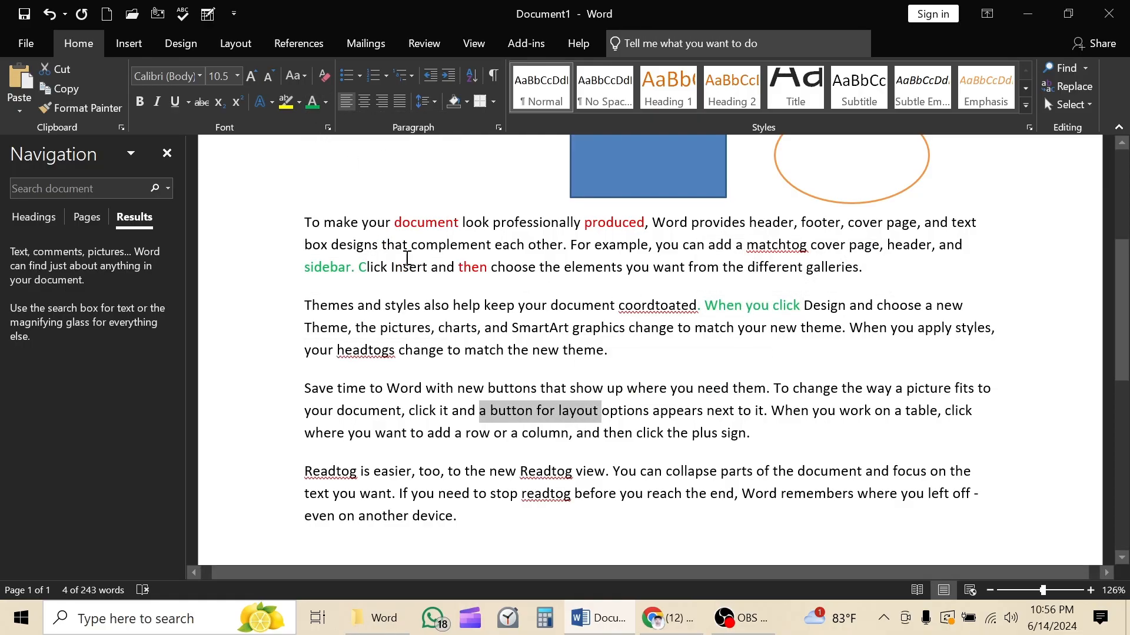
pyautogui.click(313, 102)
pyautogui.moveTo(501, 224); pyautogui.dragTo(581, 226)
pyautogui.click(503, 228)
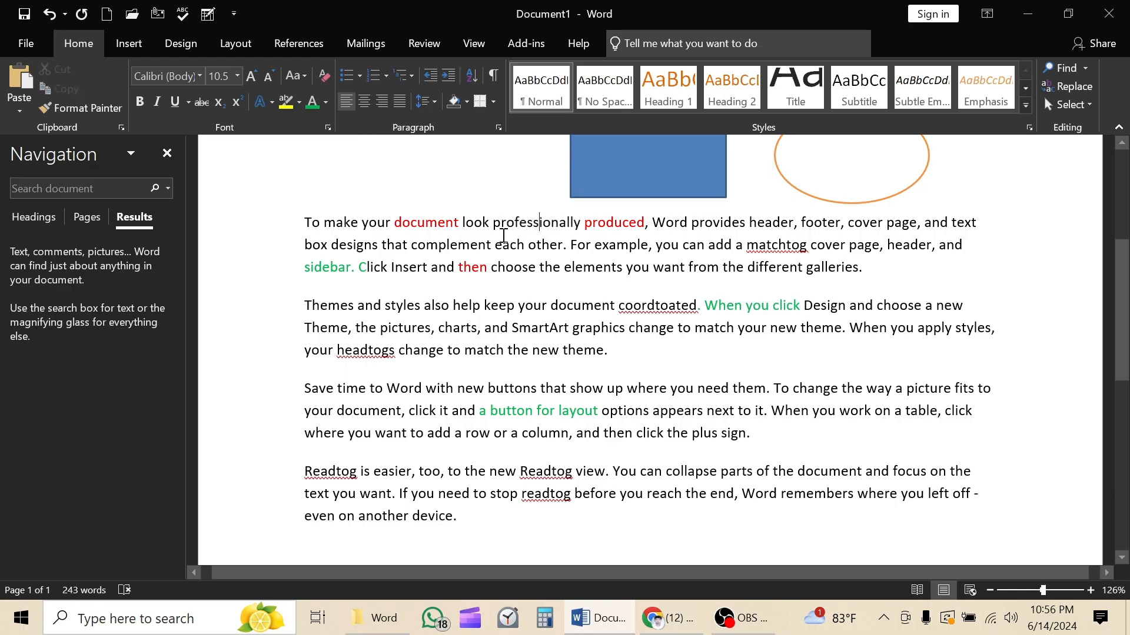
pyautogui.moveTo(495, 244); pyautogui.dragTo(563, 246)
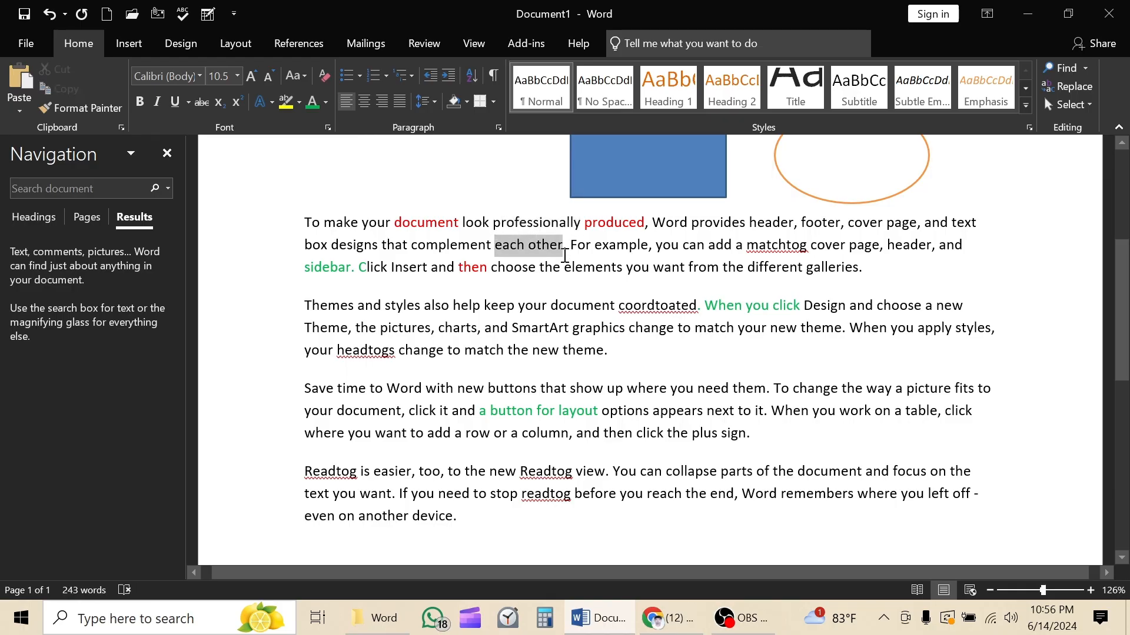
pyautogui.click(313, 102)
pyautogui.click(498, 306)
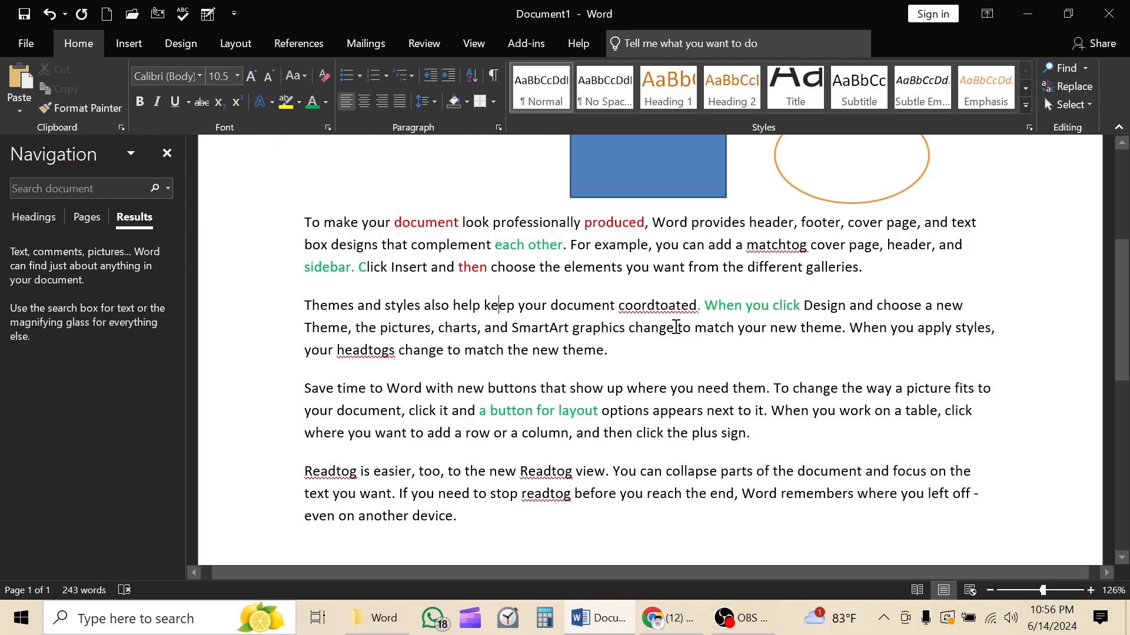
# Step: Select all text with formatting similar to the red word "produced"
pyautogui.click(1075, 106)
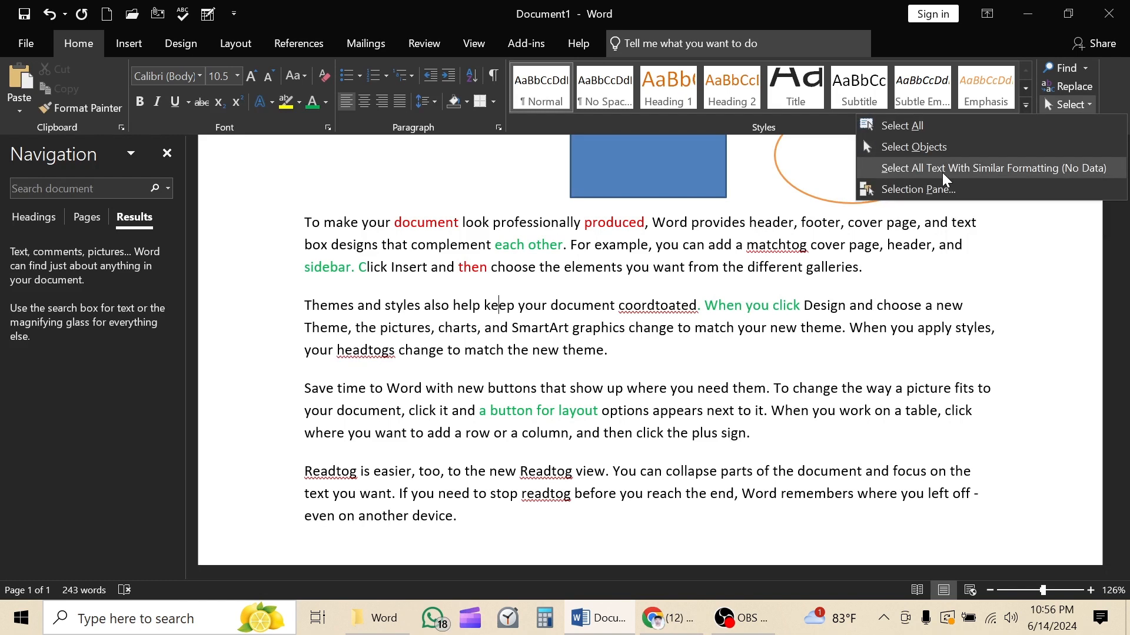
pyautogui.click(626, 228)
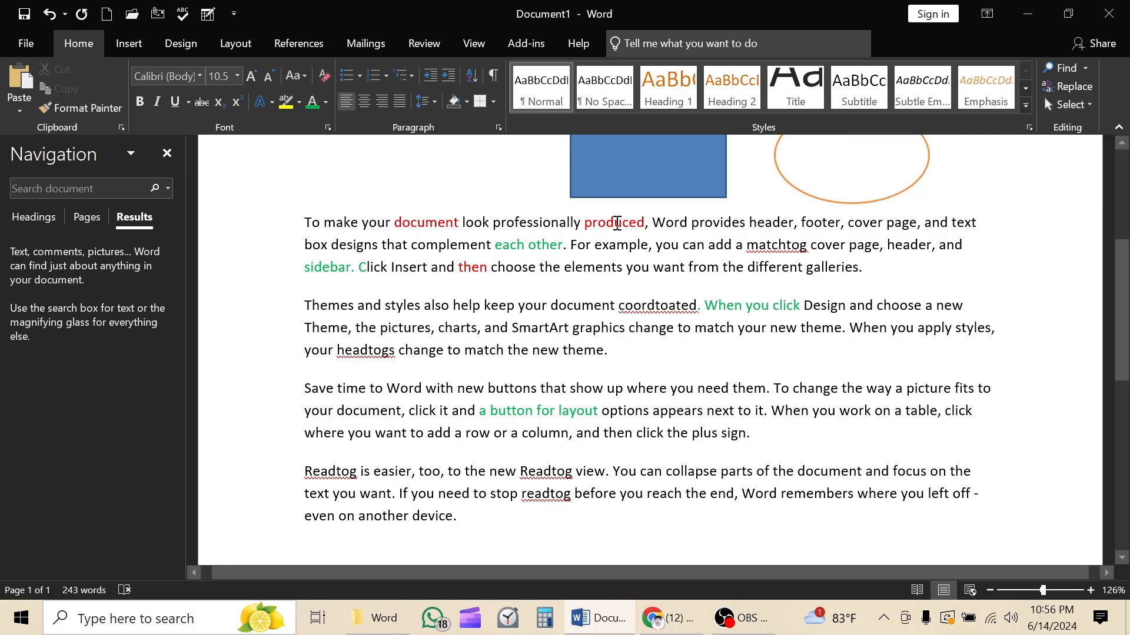
pyautogui.click(1077, 107)
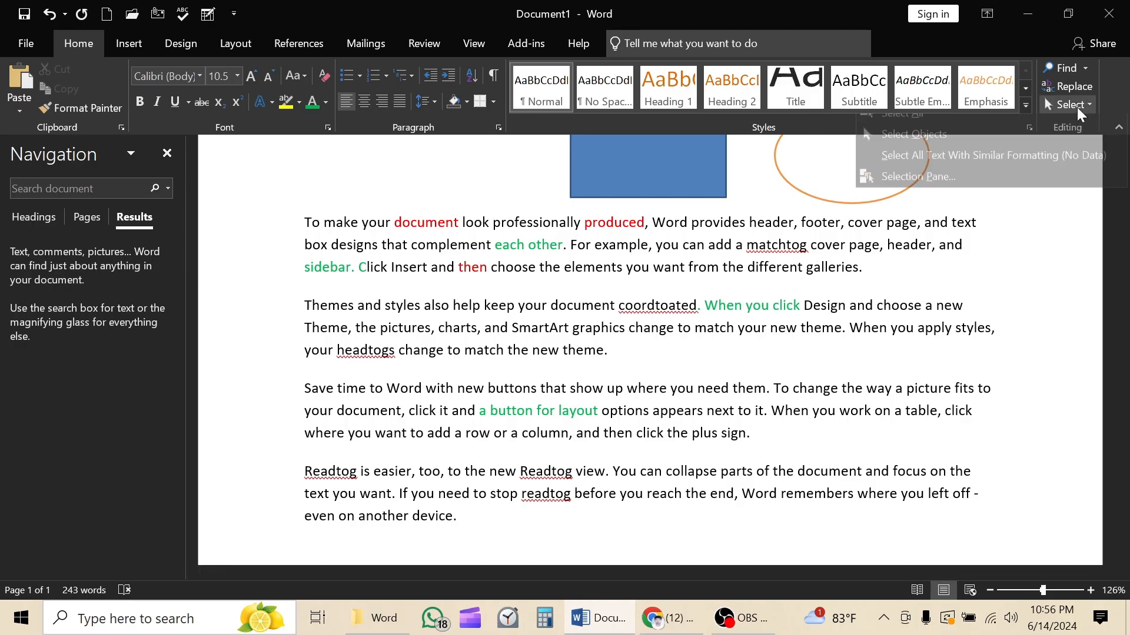
pyautogui.click(938, 175)
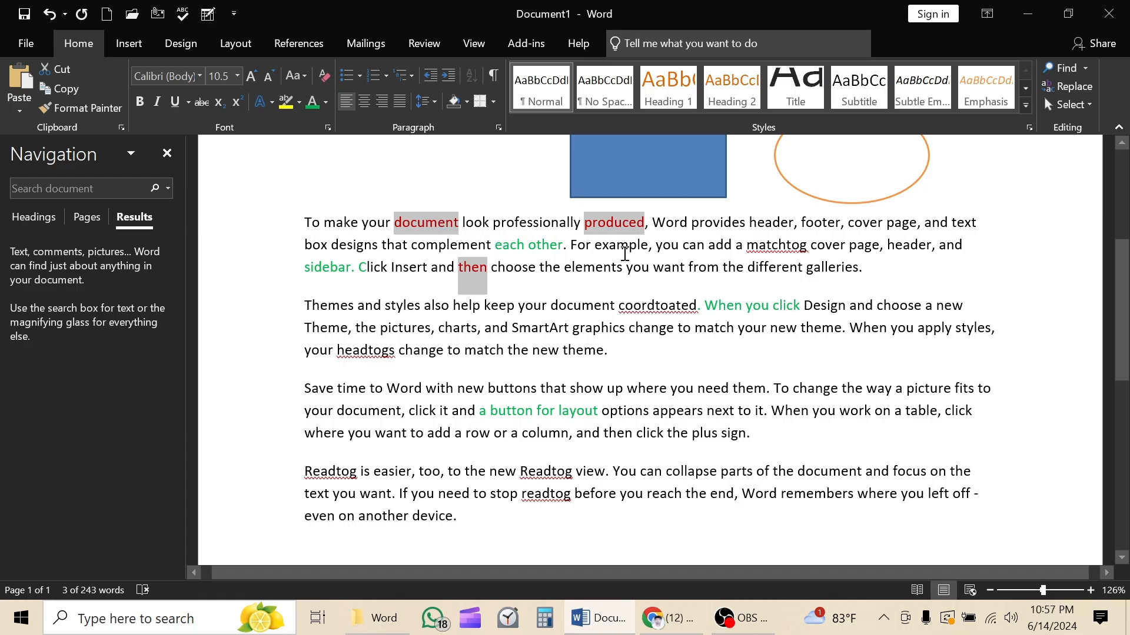
# Step: Select all text with formatting similar to the green phrase "each other"
pyautogui.click(521, 252)
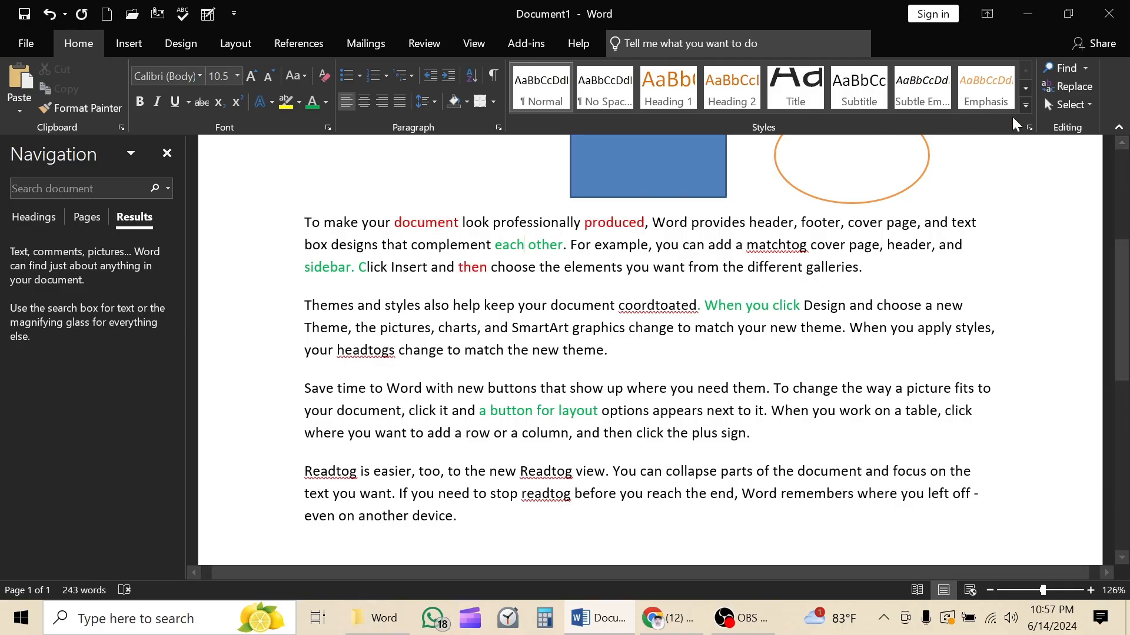
pyautogui.click(1075, 106)
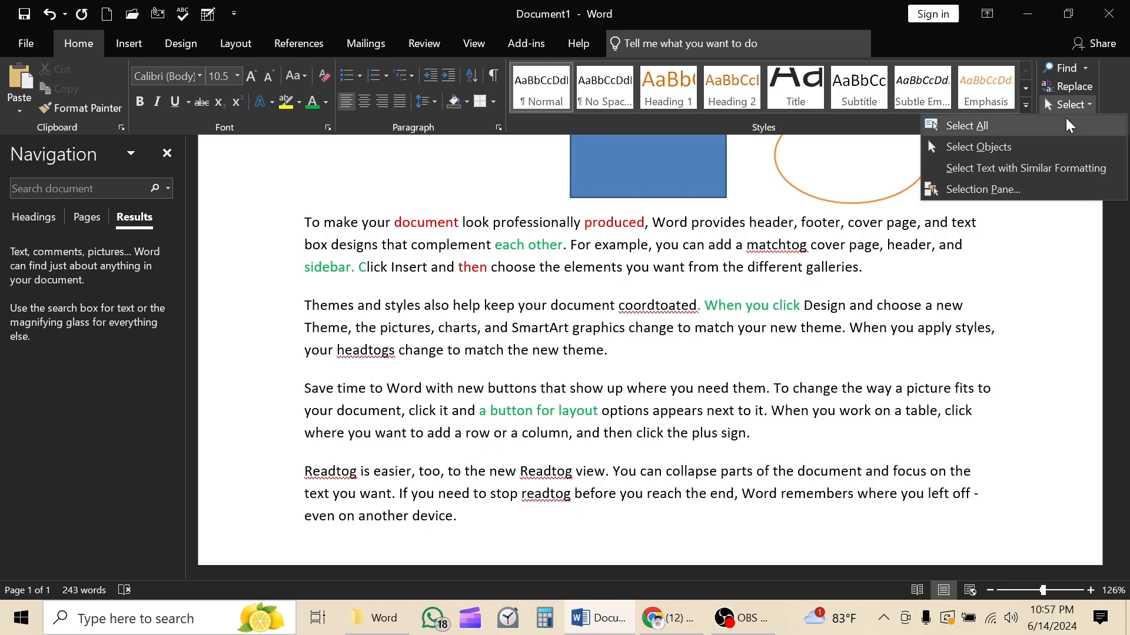
pyautogui.click(1016, 172)
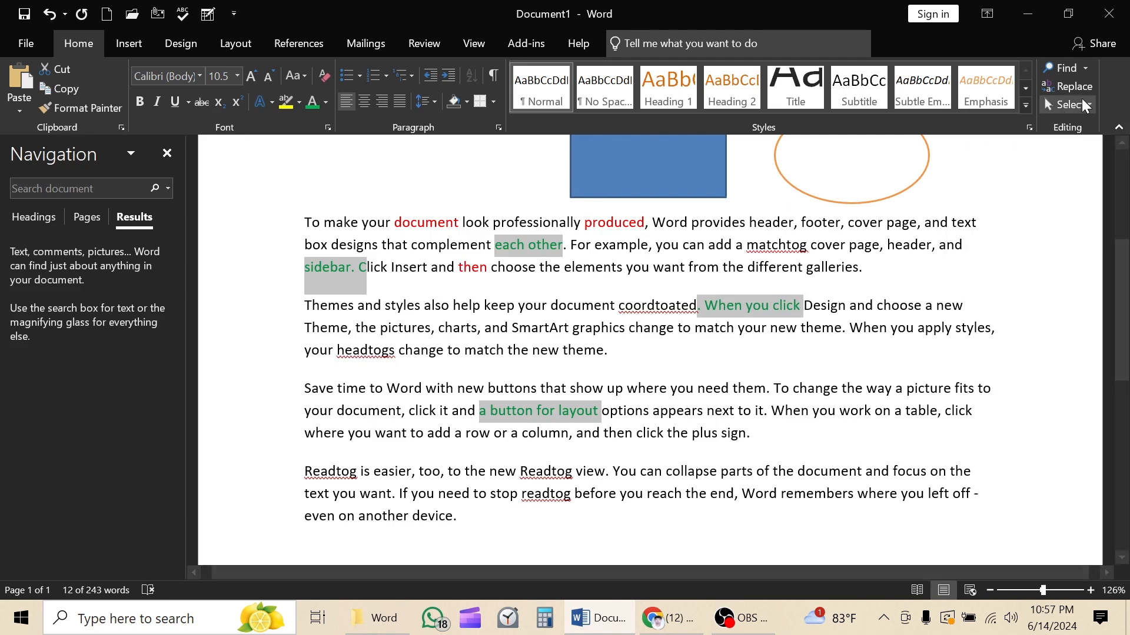
# Step: Display the Selection Pane and pick the Oval 7 and Rectangle 6 entries in turn
pyautogui.click(1068, 110)
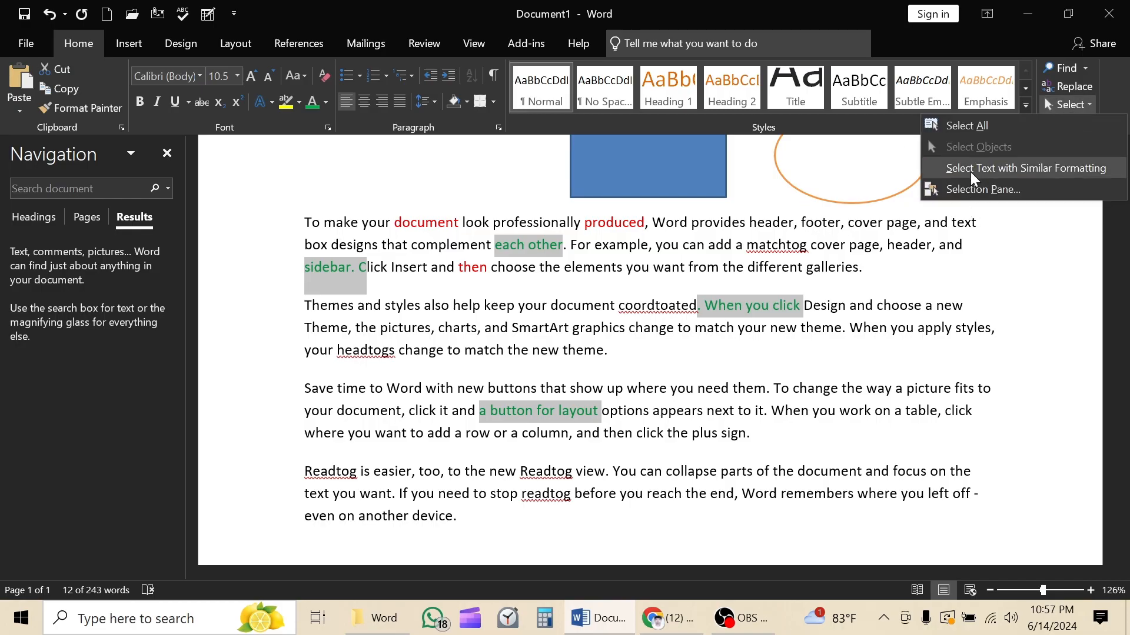
pyautogui.click(991, 189)
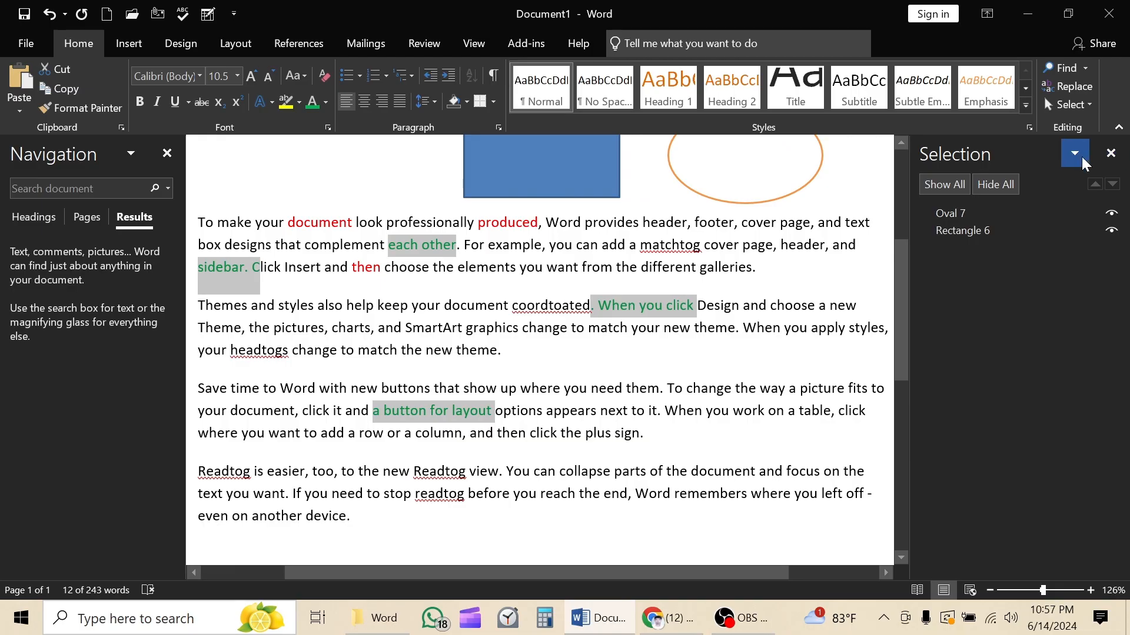
pyautogui.click(970, 211)
pyautogui.click(995, 231)
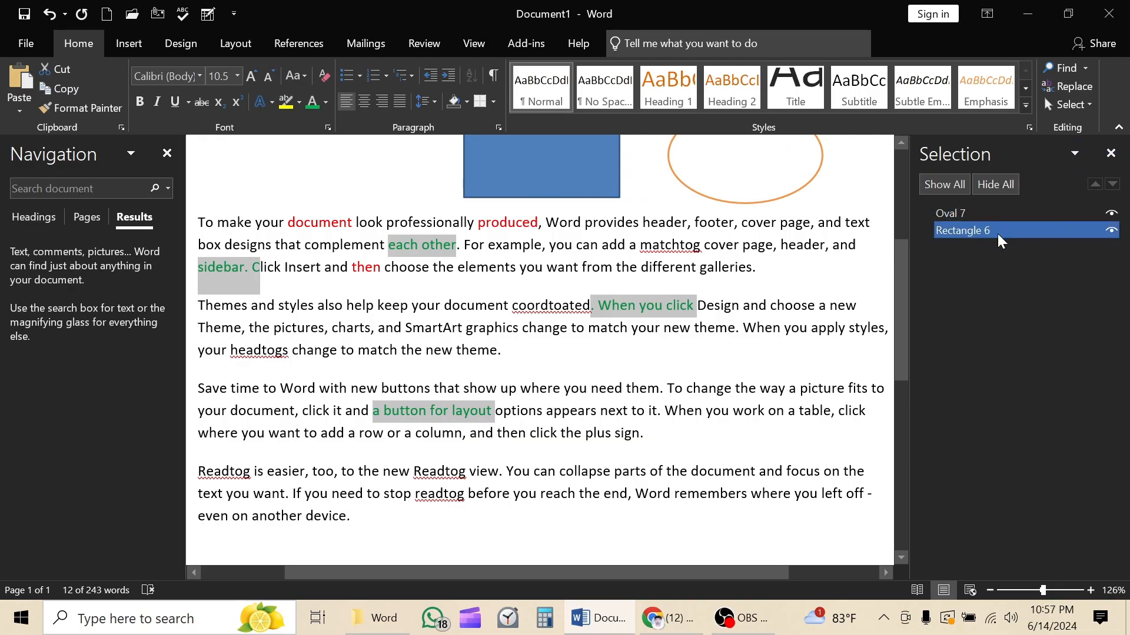
pyautogui.click(965, 213)
pyautogui.click(946, 229)
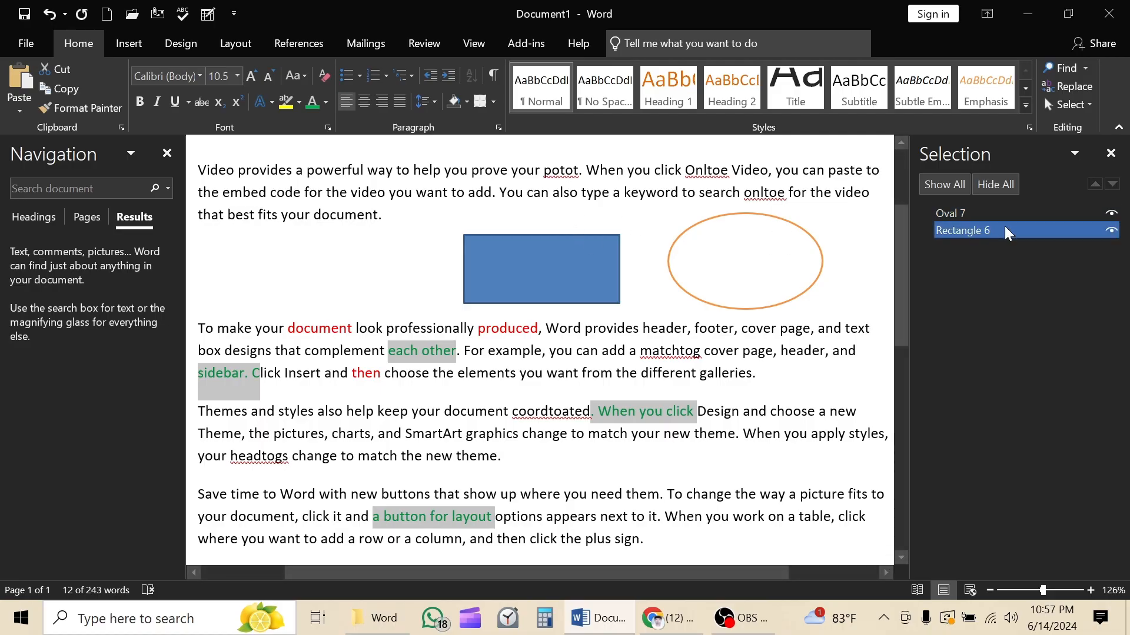
# Step: Hide the oval and show it again, then do the same with the rectangle
pyautogui.click(1111, 214)
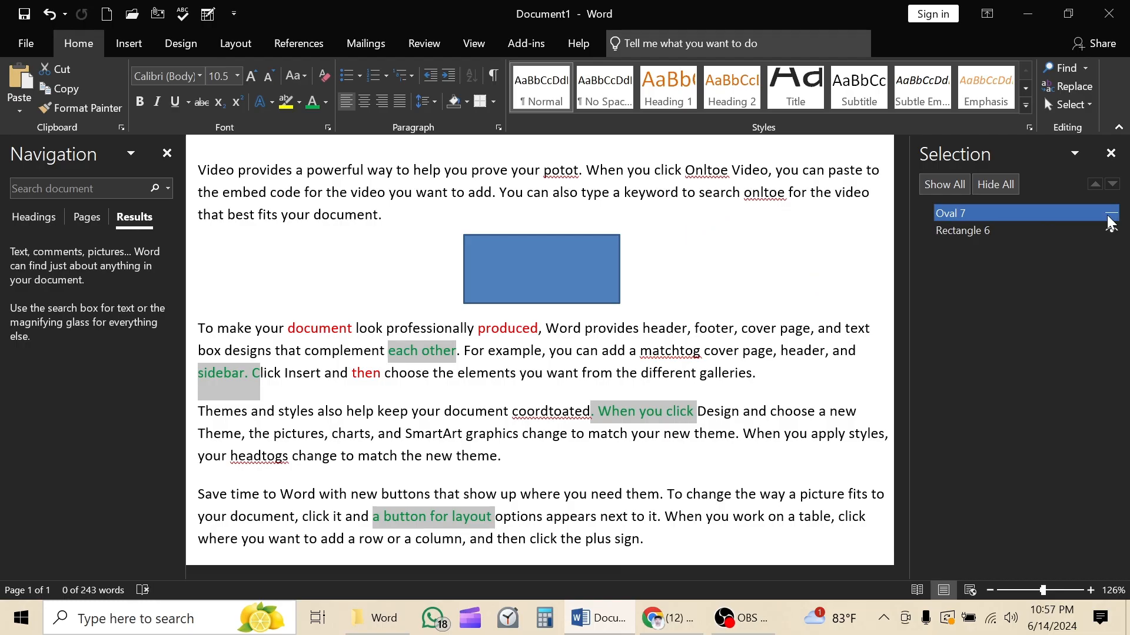
pyautogui.click(1111, 214)
pyautogui.click(1111, 230)
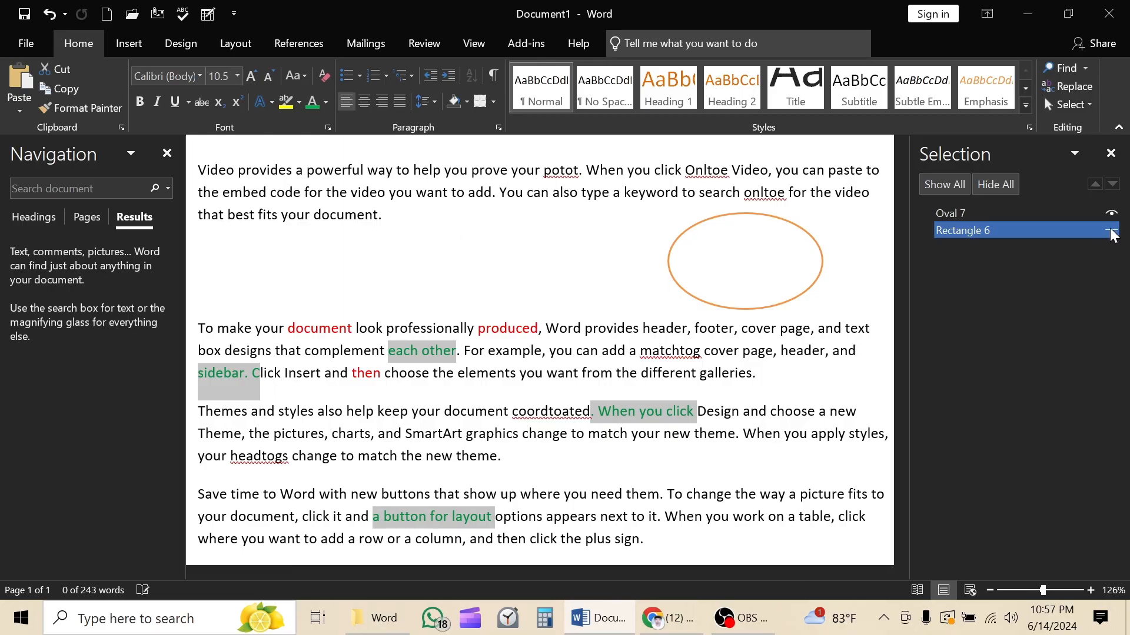
pyautogui.click(1112, 231)
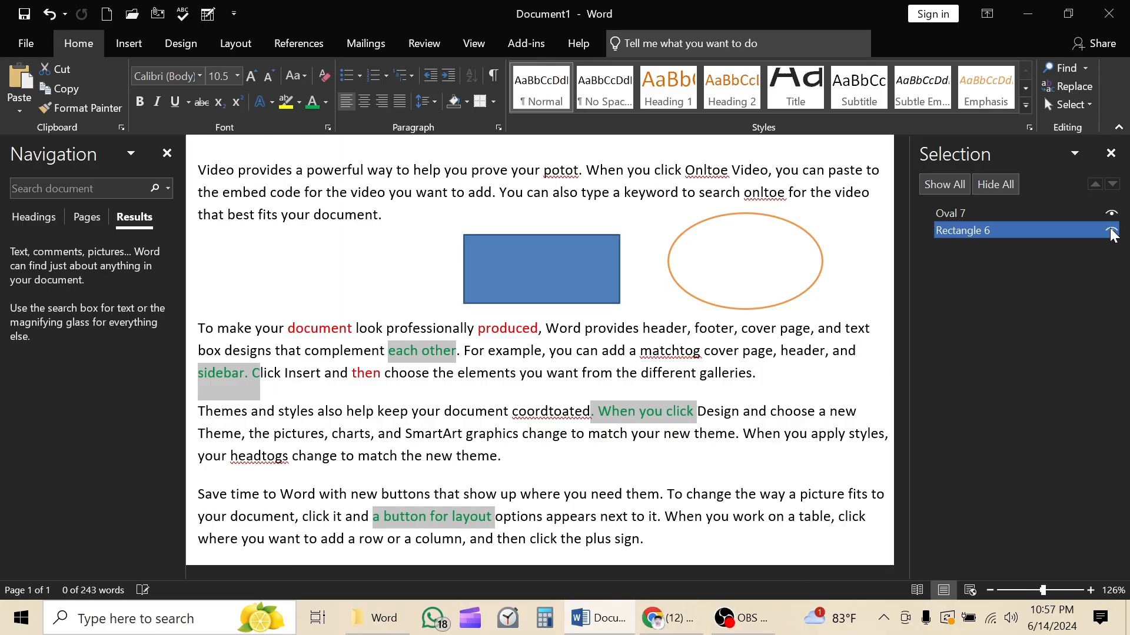
# Step: Hide all shapes at once, show them all again, and close the Selection Pane
pyautogui.click(1001, 186)
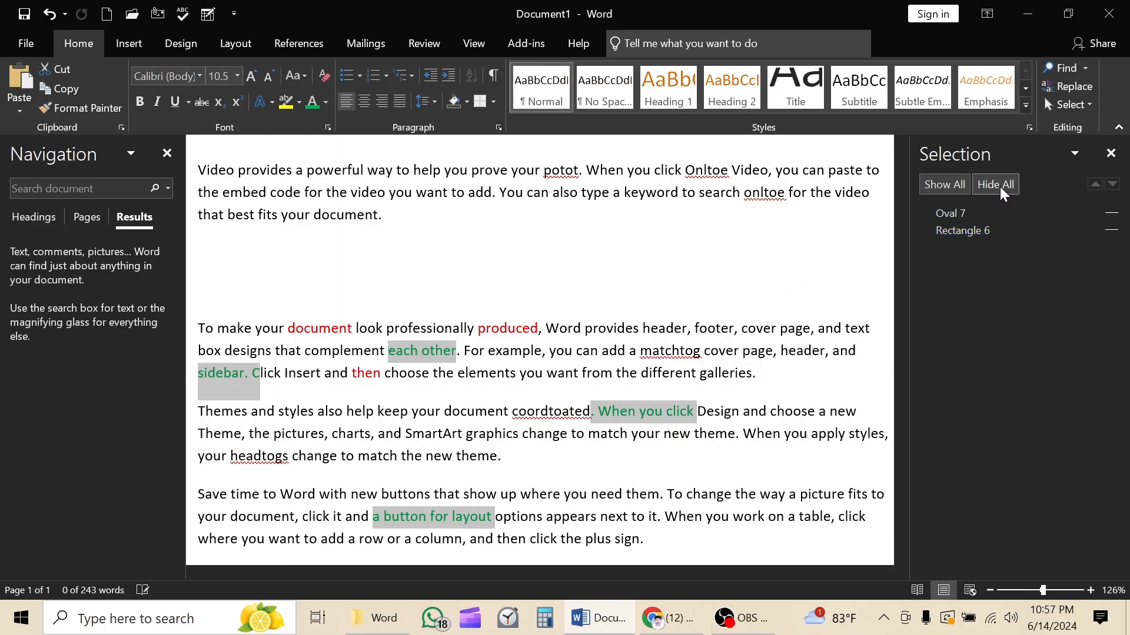
pyautogui.click(944, 184)
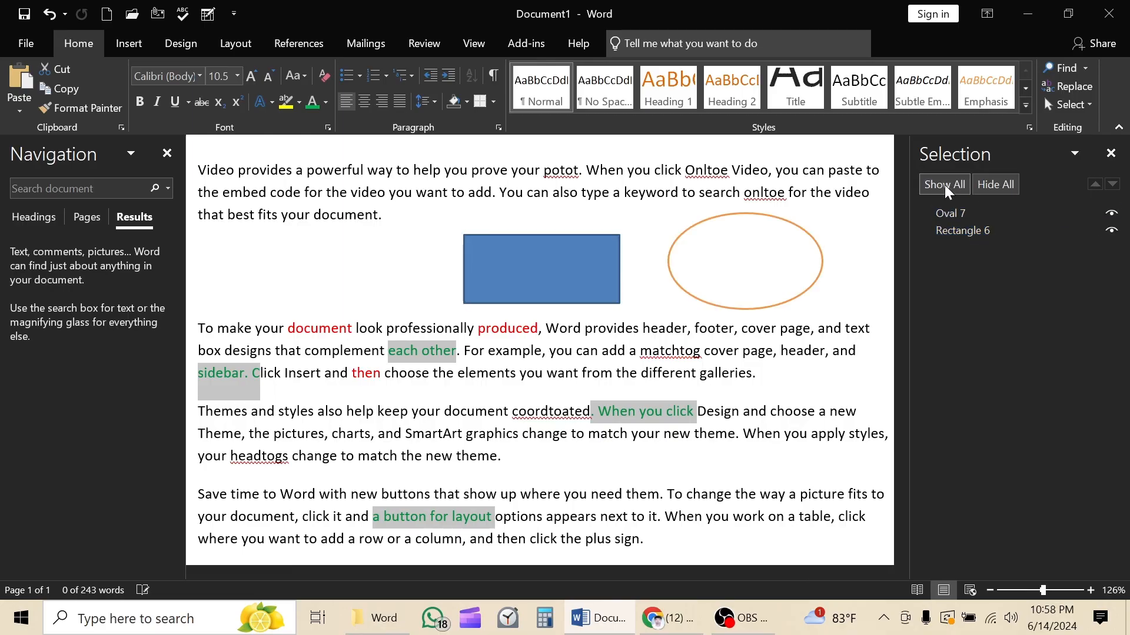
pyautogui.click(1110, 153)
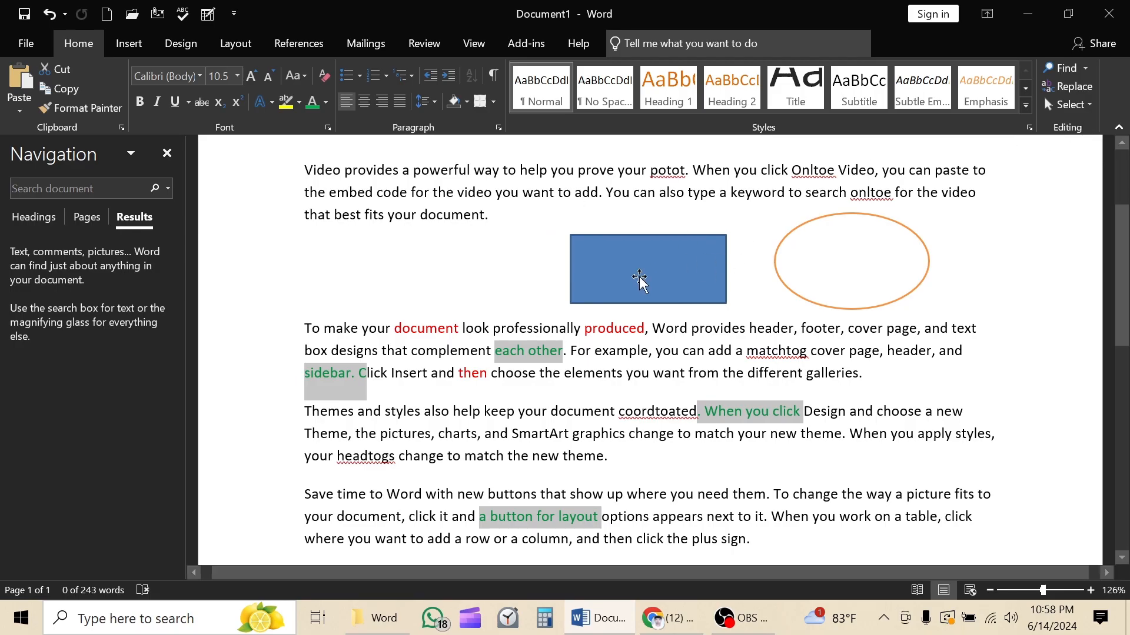
pyautogui.scroll(3, 639, 276)
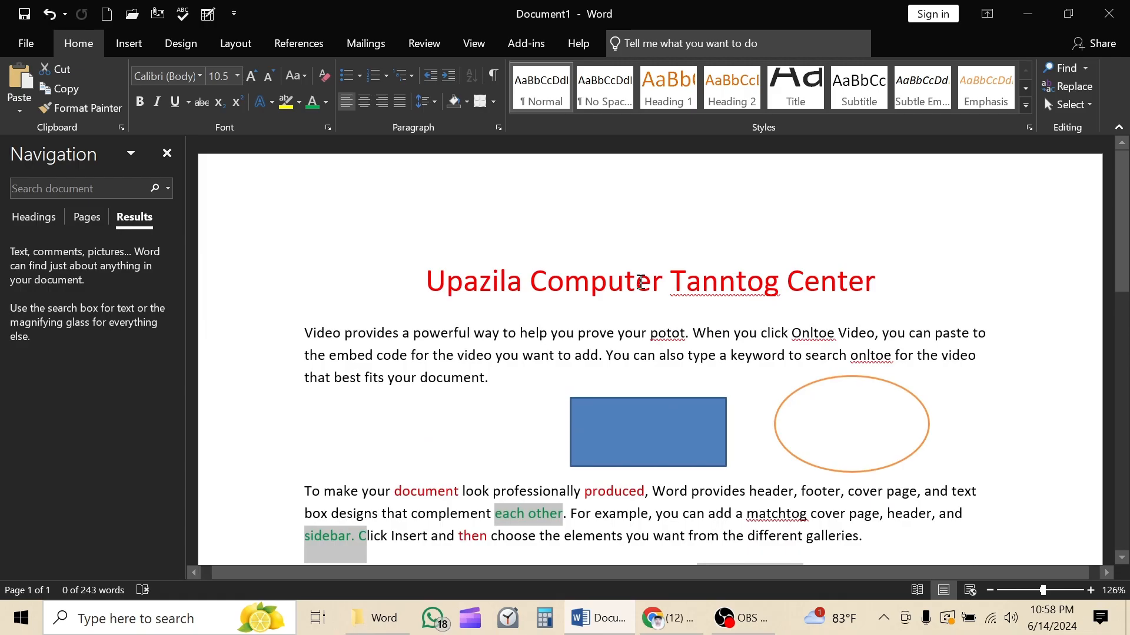